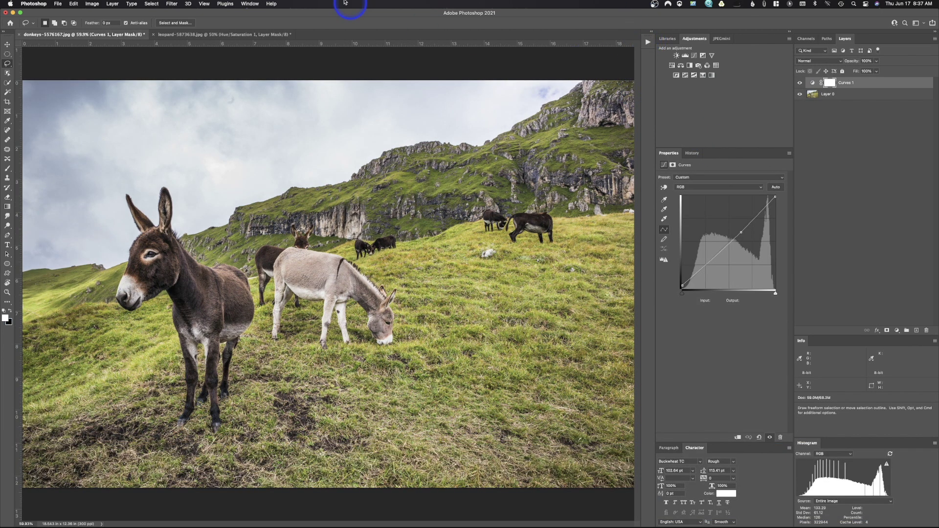
Step: Show the Actions panel and add a new action set called 'amazing action'
click(250, 4)
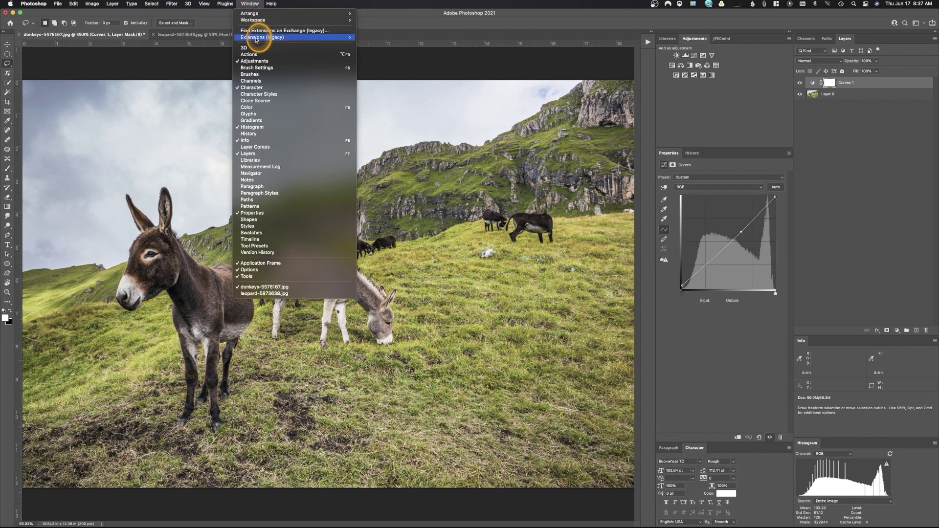
click(256, 54)
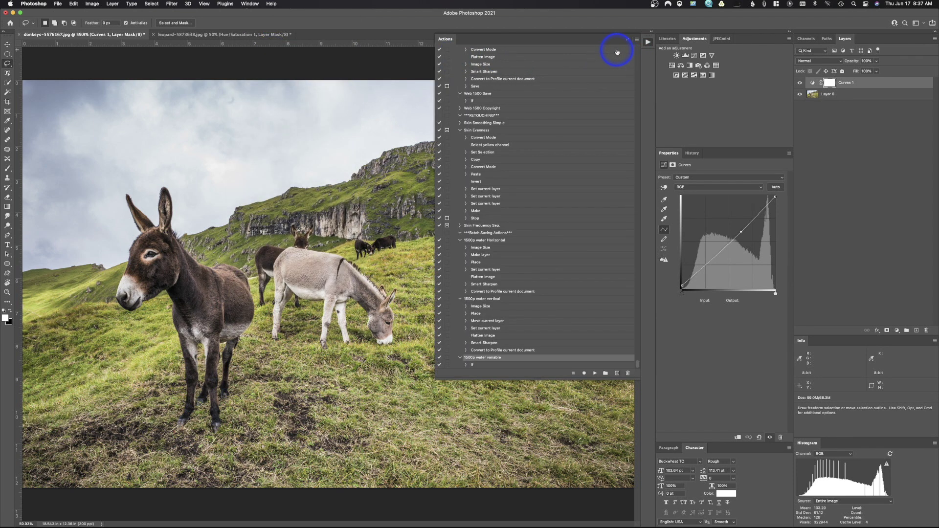
click(605, 374)
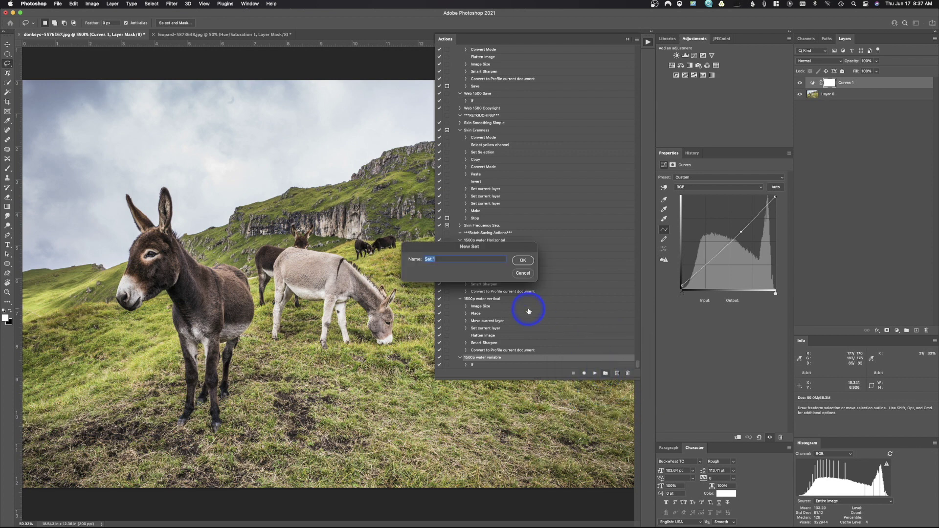
text(amazing action)
click(523, 260)
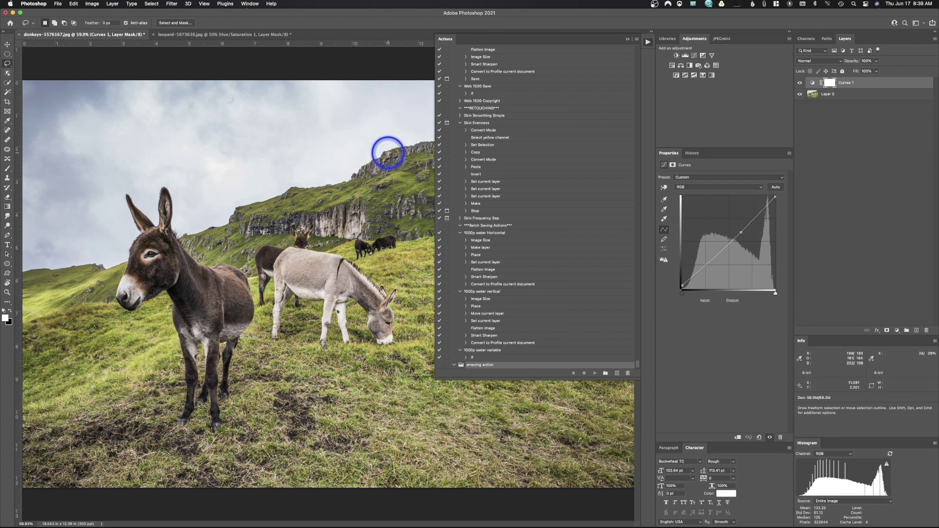
Step: Create the action '2000p Horizontal' in the amazing action set and start recording it
click(636, 39)
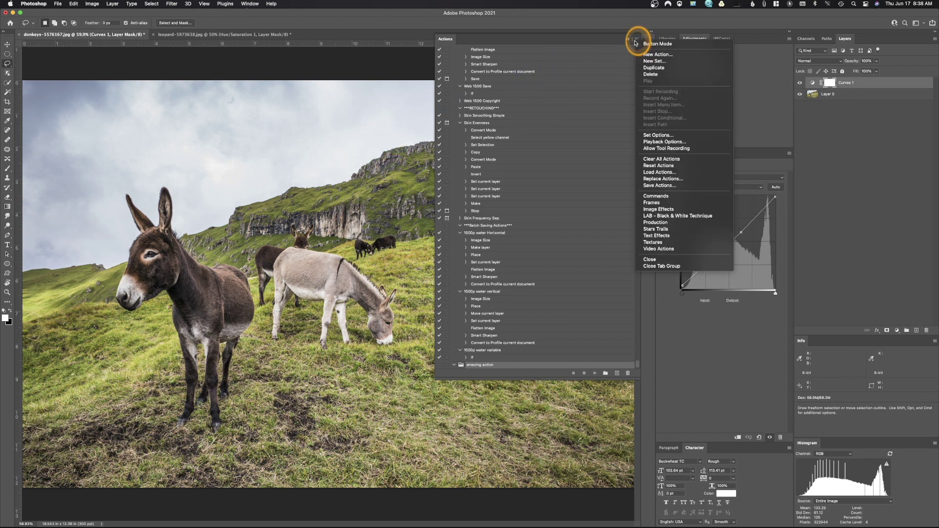
click(655, 54)
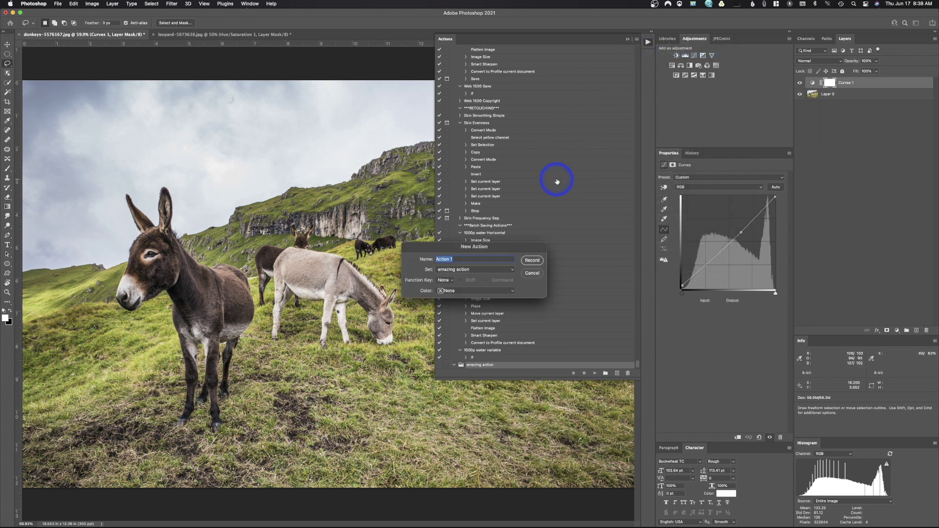
text(2000p Horizontal)
click(532, 261)
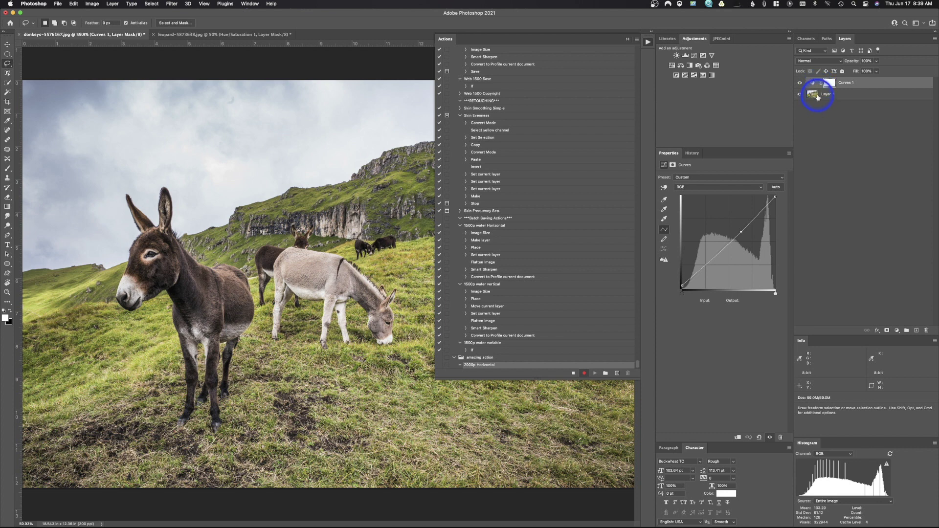
Step: Flatten the donkey photo into a single layer
mouse_move(818, 98)
mouse_down()
mouse_move(829, 96)
mouse_move(818, 99)
mouse_up()
click(113, 4)
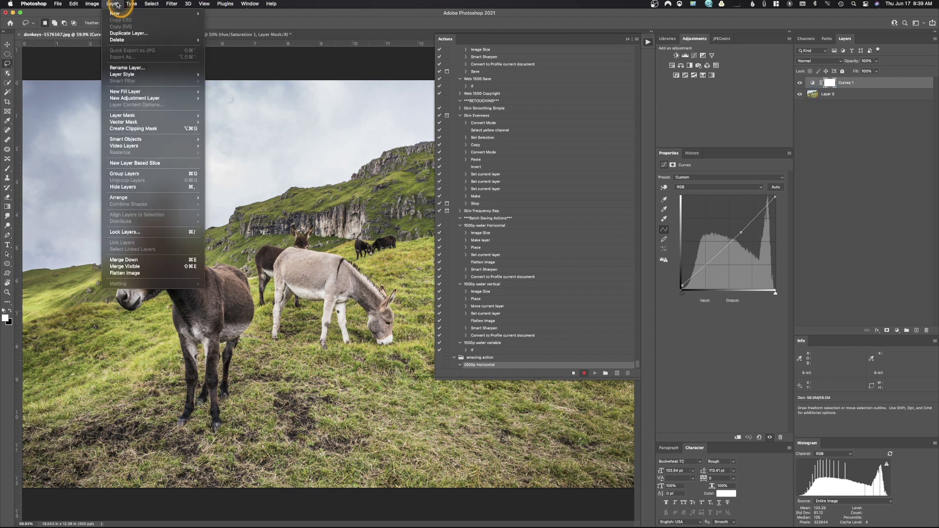
click(142, 273)
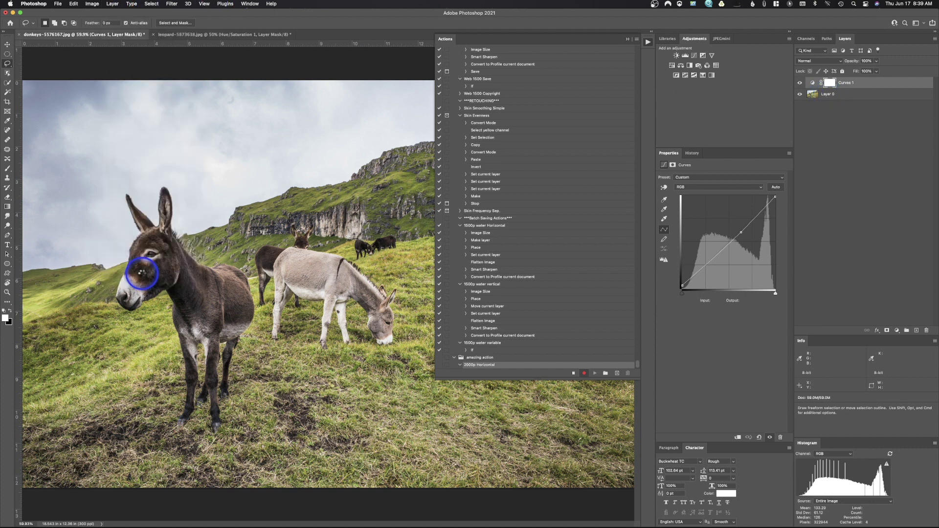
click(94, 4)
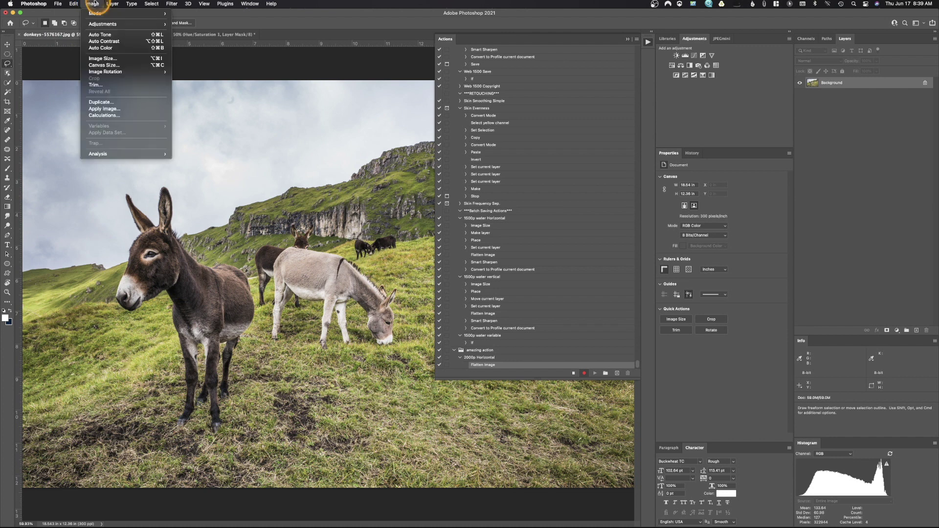
click(110, 64)
click(537, 221)
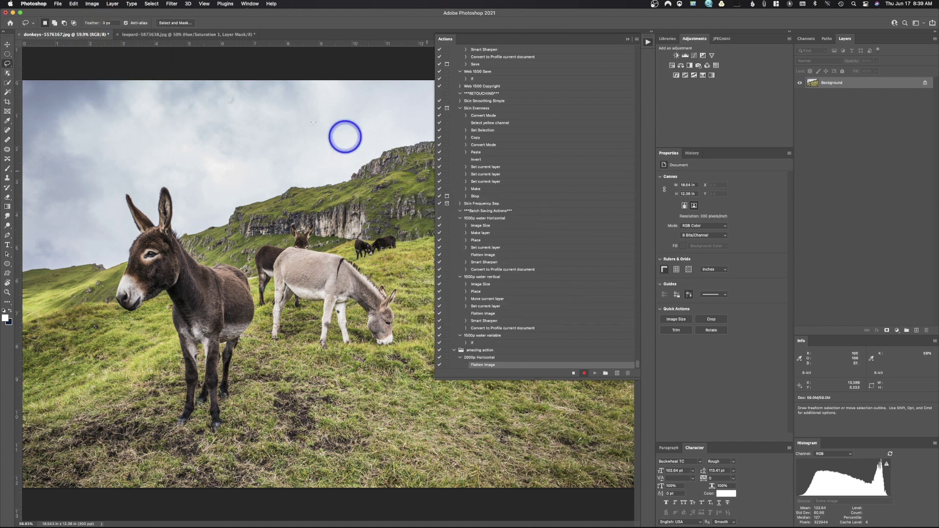
Step: Resize the photo to 2000 pixels wide, giving 2000 × 1333 px
click(82, 4)
click(106, 58)
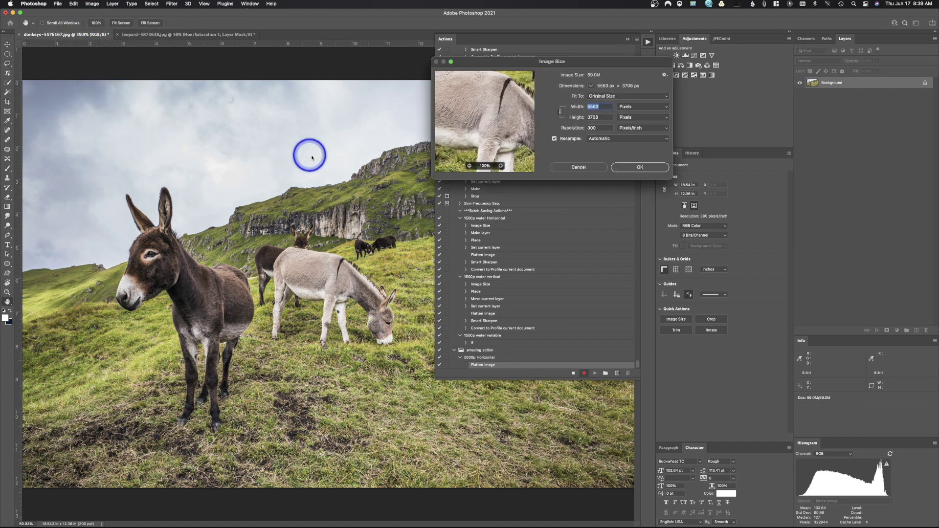
text(2)
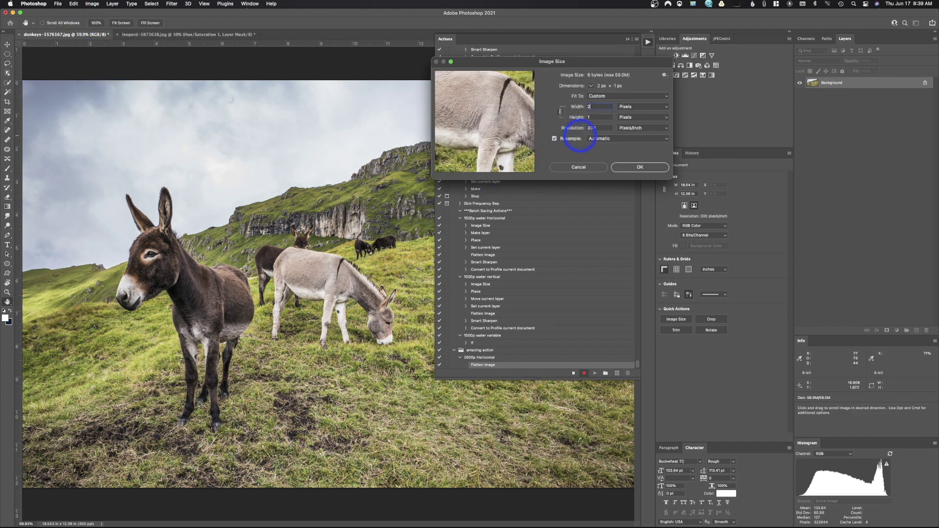
text(000)
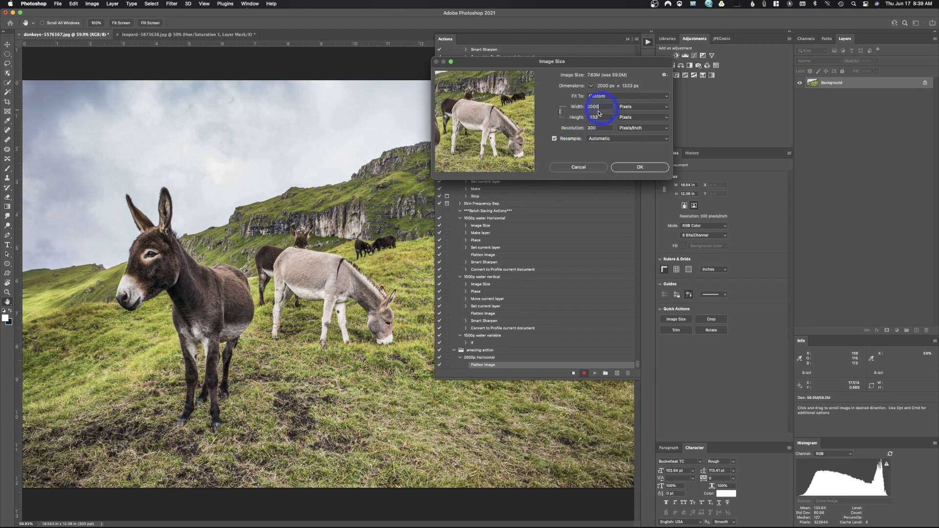
click(641, 169)
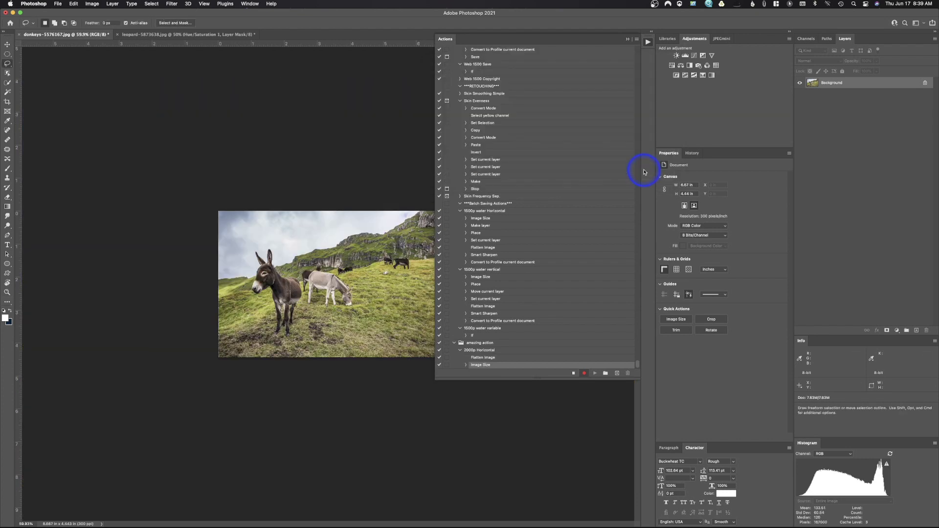
click(173, 4)
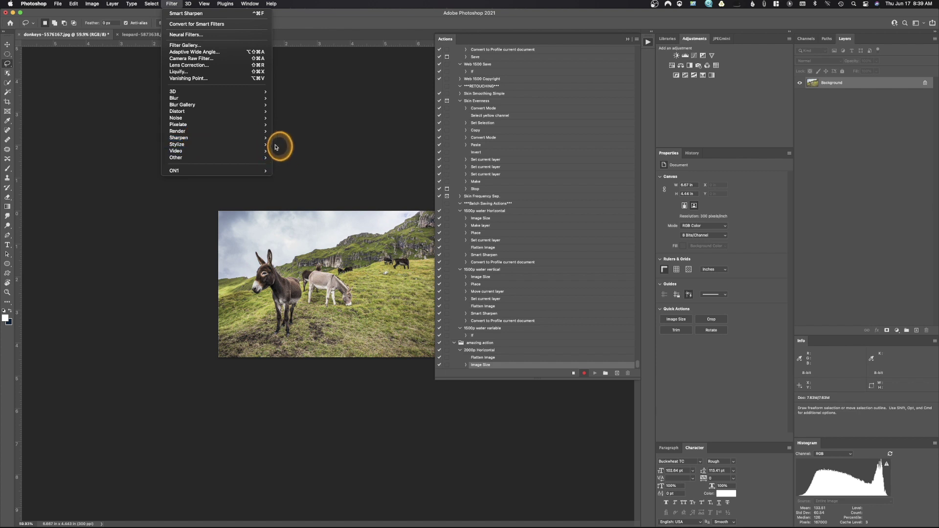
Step: Apply Smart Sharpen to the resized donkey photo
mouse_move(223, 138)
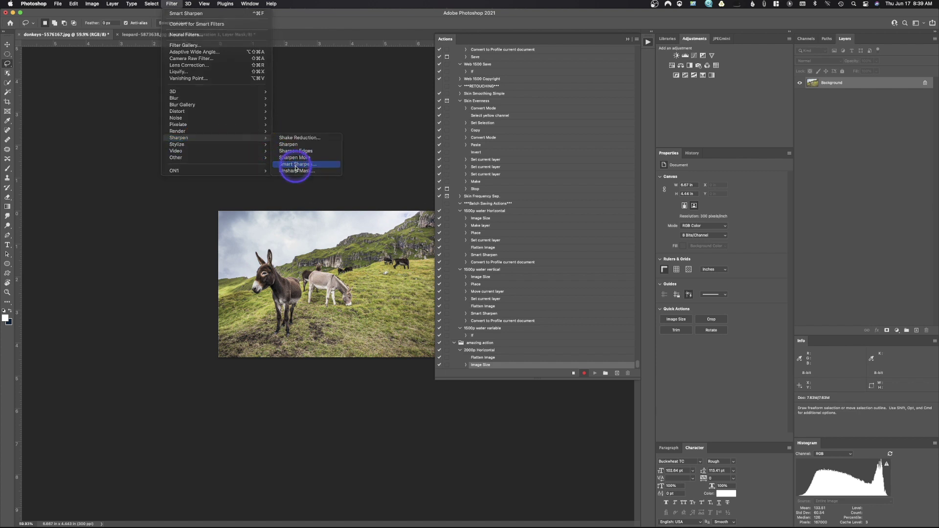
click(296, 165)
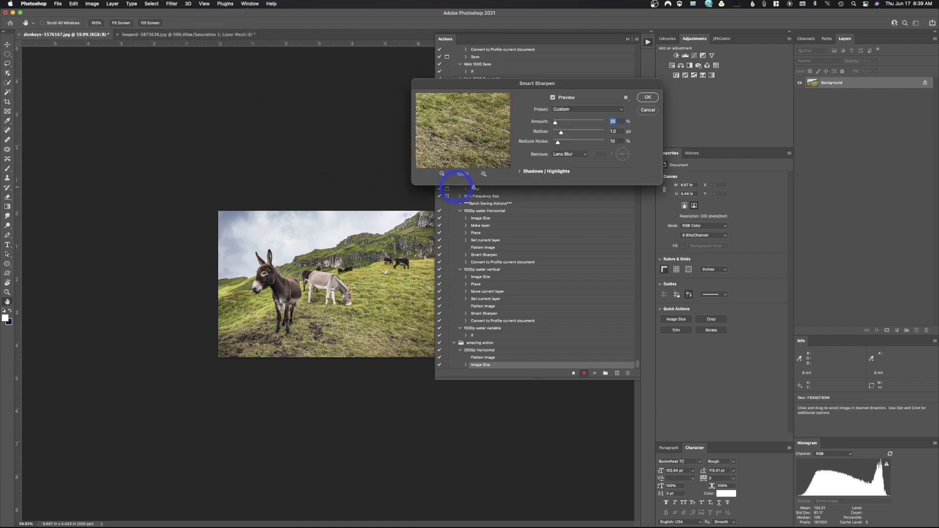
click(647, 96)
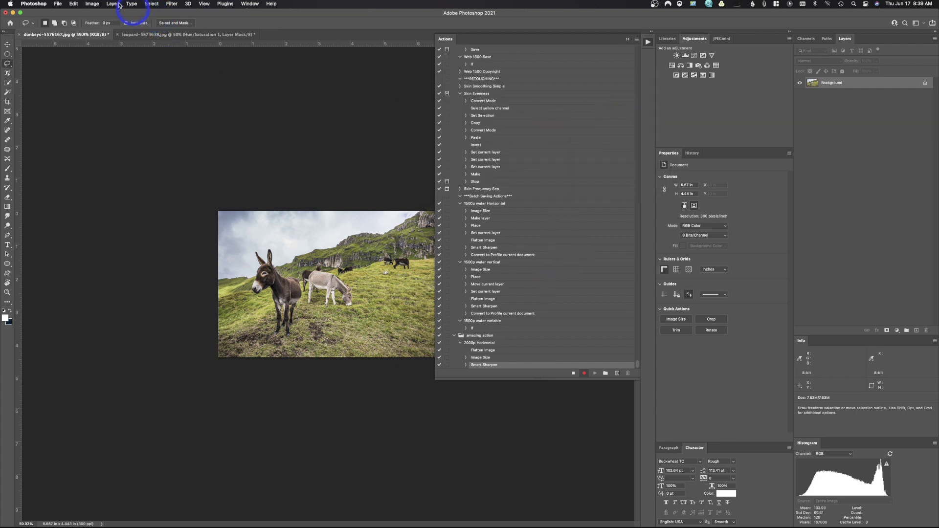
Step: Convert the photo to the sRGB IEC61966-2.1 profile
click(73, 4)
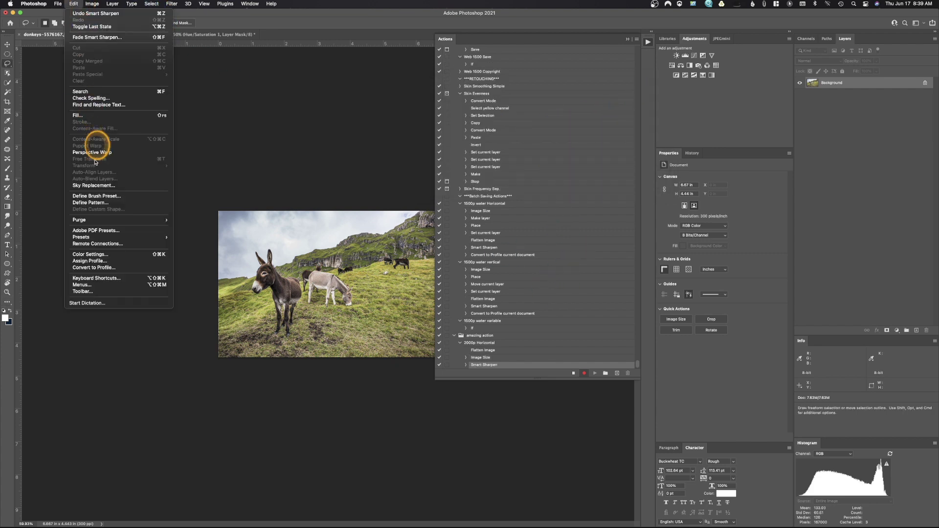
click(95, 267)
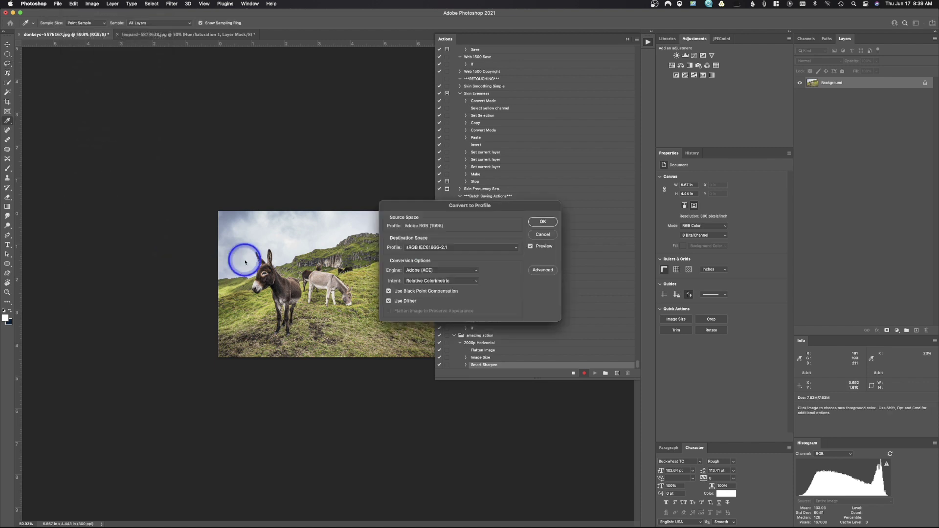
click(542, 223)
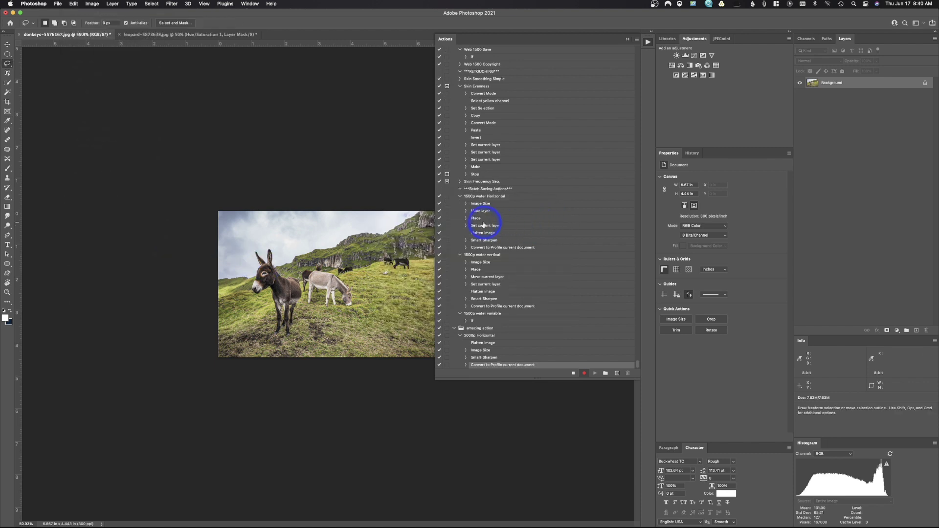
Step: Stop recording and revert the donkey photo to its saved state
click(573, 373)
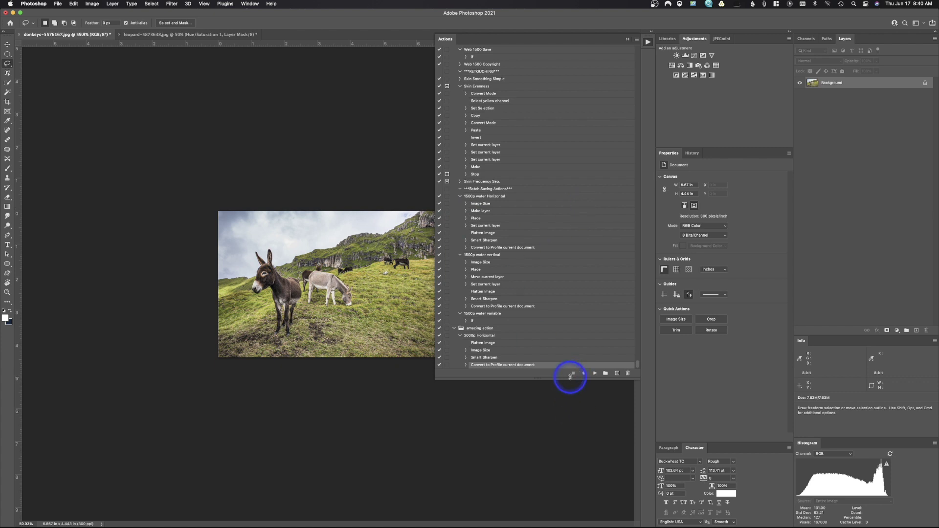
click(54, 3)
mouse_move(68, 116)
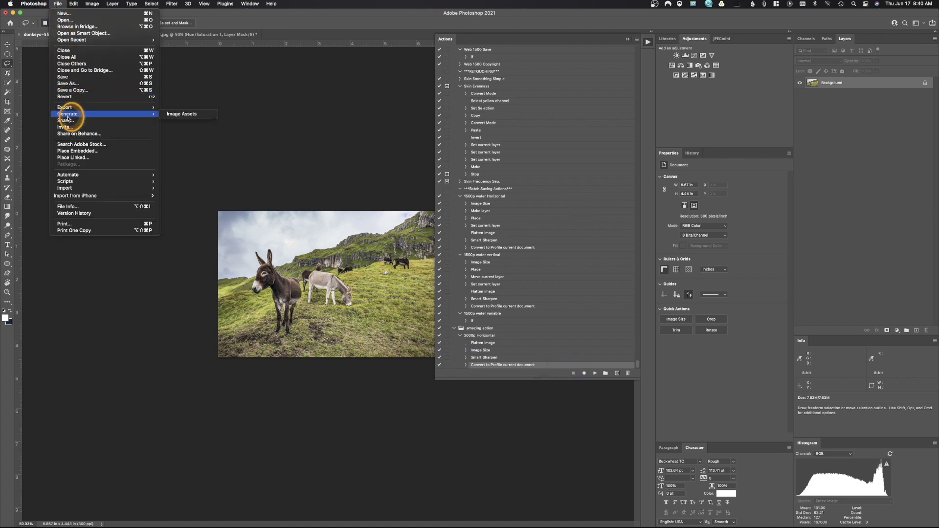
click(355, 311)
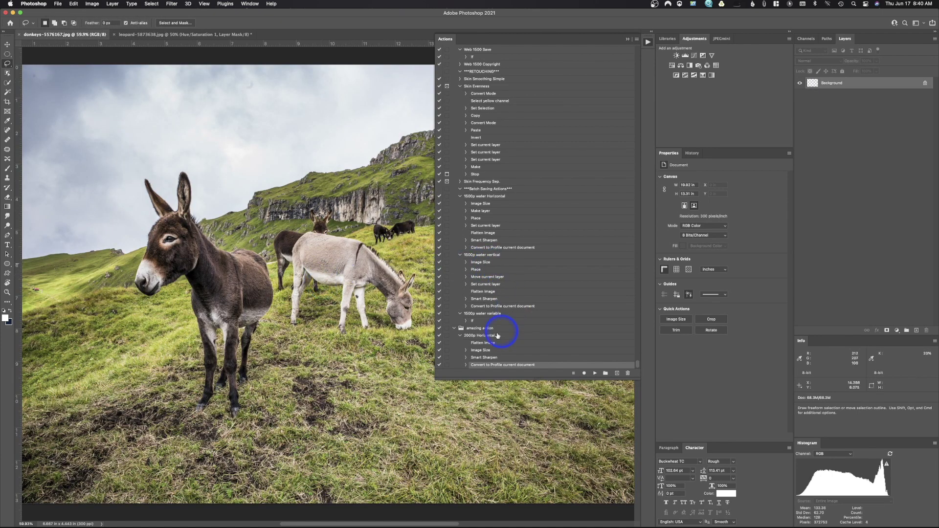
Step: Play 2000p Horizontal on the donkey photo, then switch to the leopard document
click(498, 335)
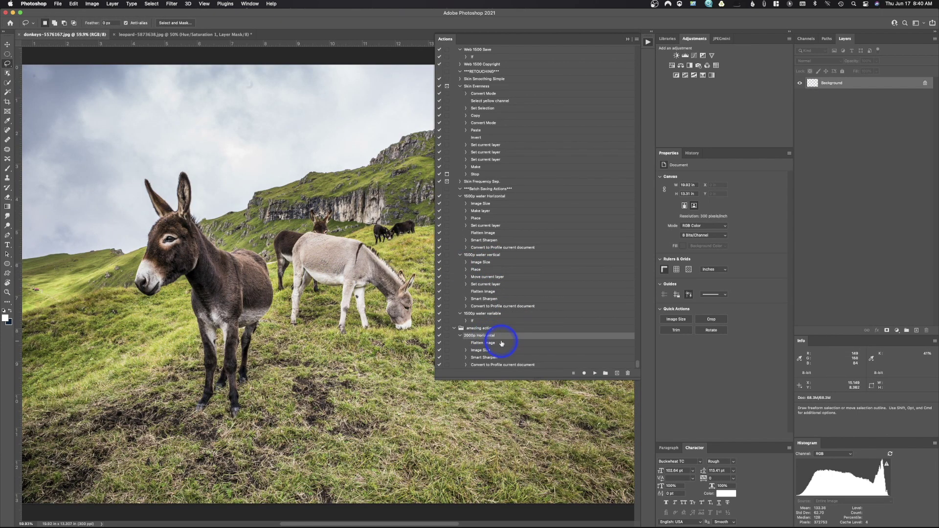
click(595, 374)
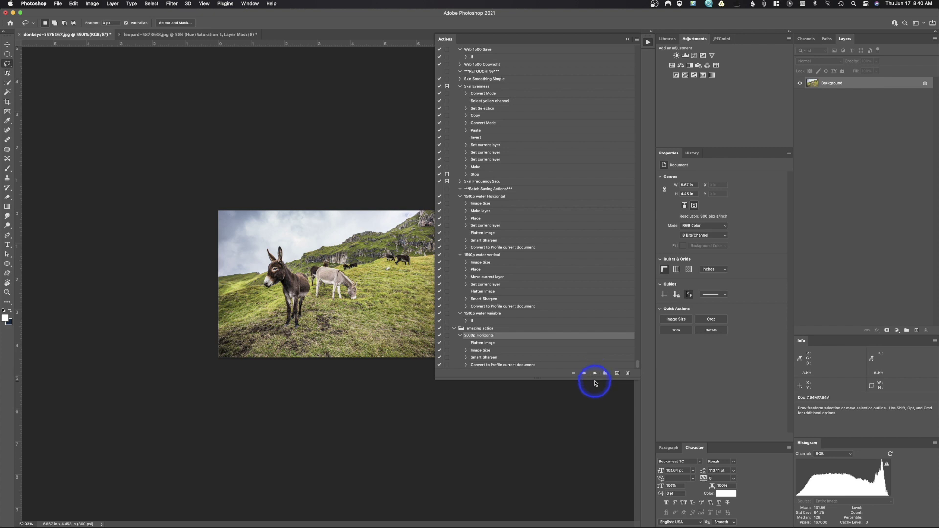
click(202, 34)
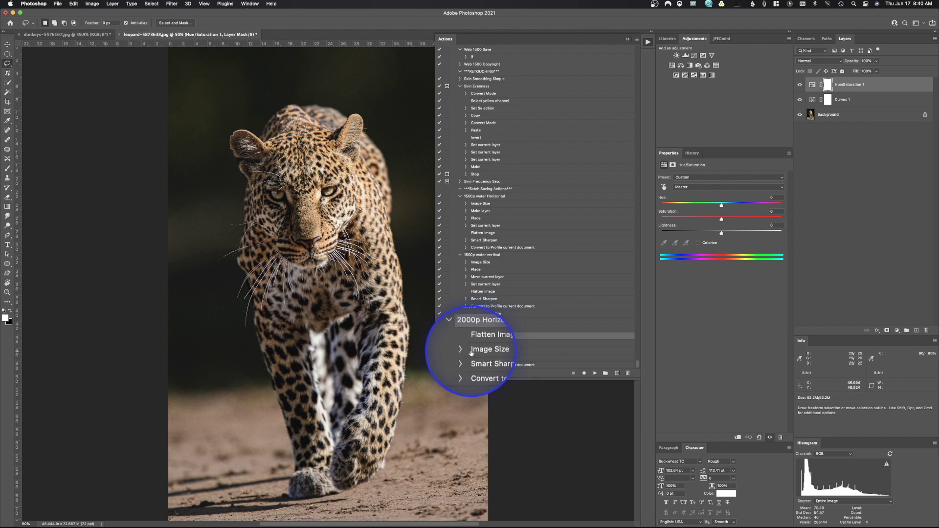
Step: Turn on the Image Size dialog pause and revert the donkeys image
click(448, 351)
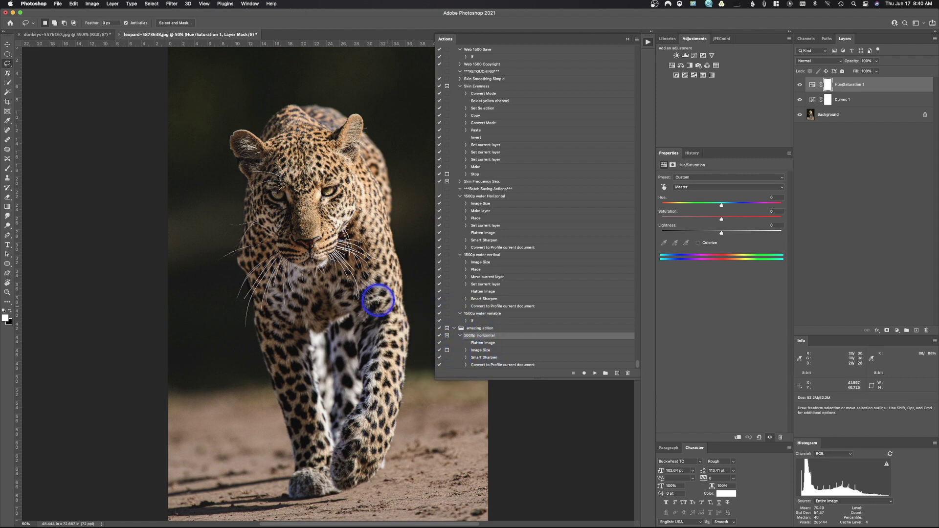
click(87, 35)
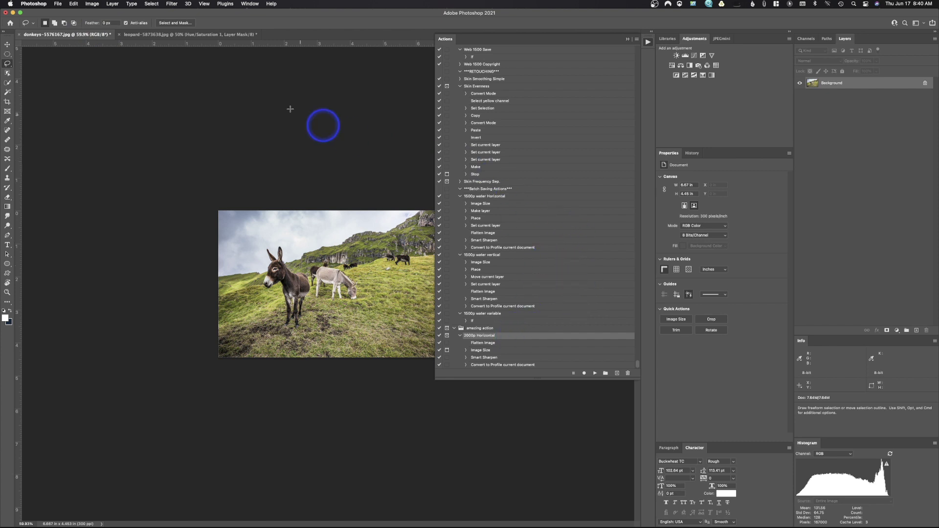
click(58, 4)
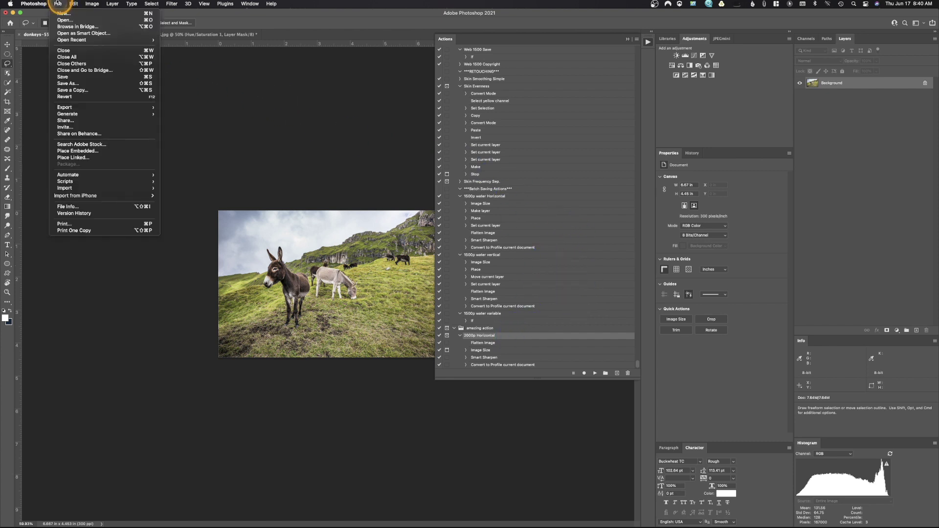
click(74, 97)
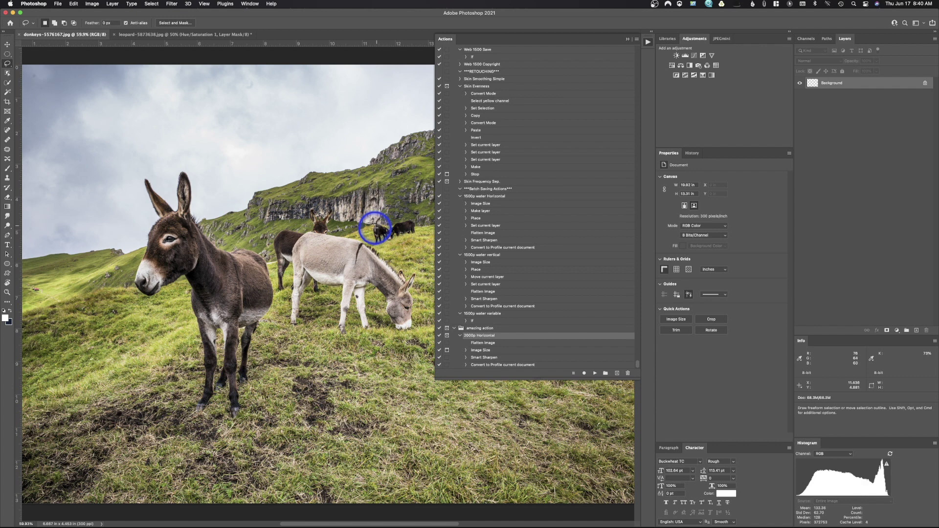
Step: Play 2000p Horizontal and review the Image Size values of 2000 × 1336 px at 300 ppi
click(595, 374)
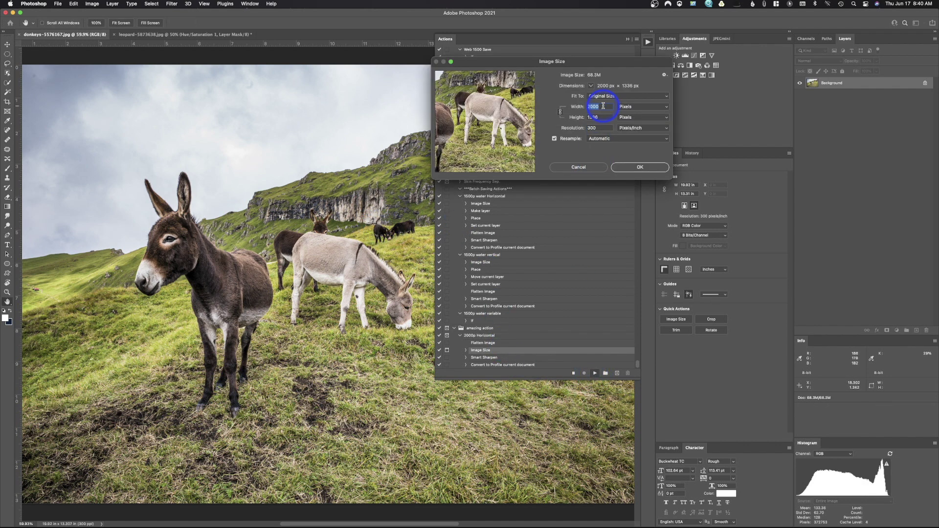
click(603, 117)
double_click(603, 118)
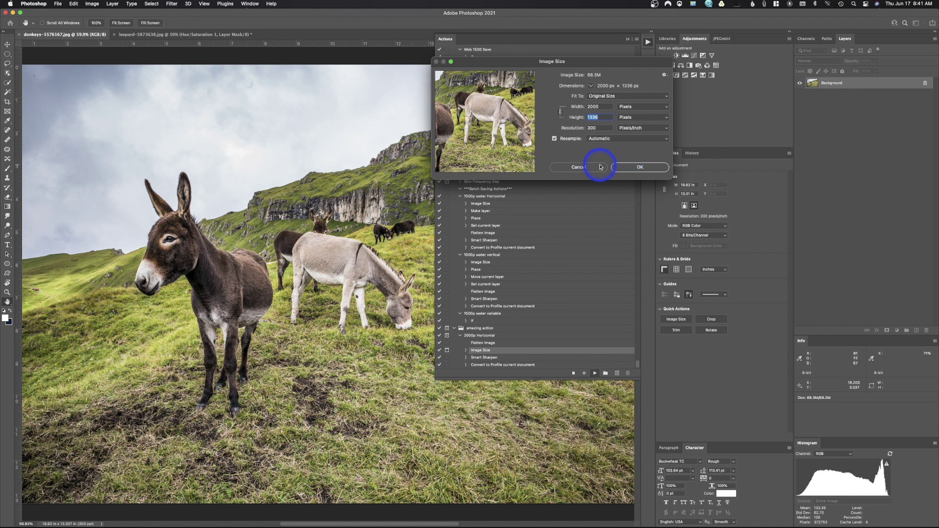
Step: Cancel the resize, then on the leopard create and start recording the action '2000p vert'
click(589, 167)
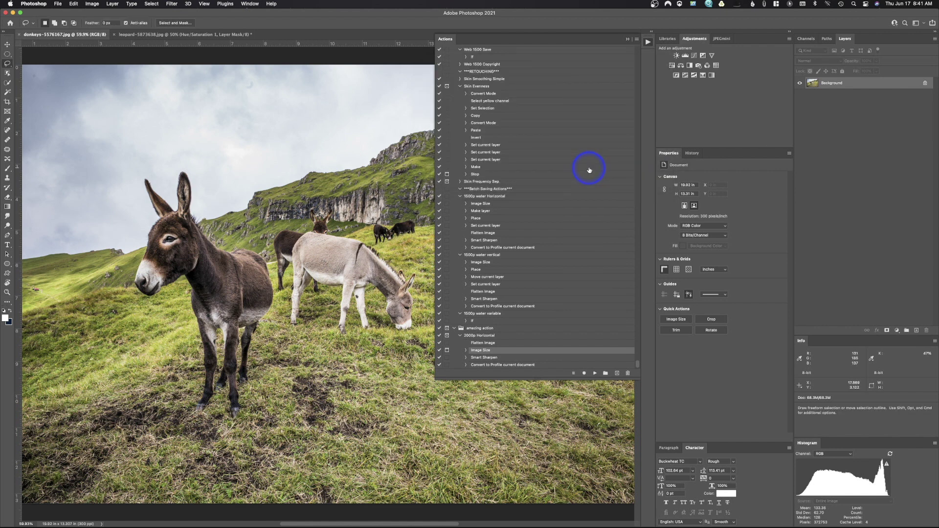
click(167, 35)
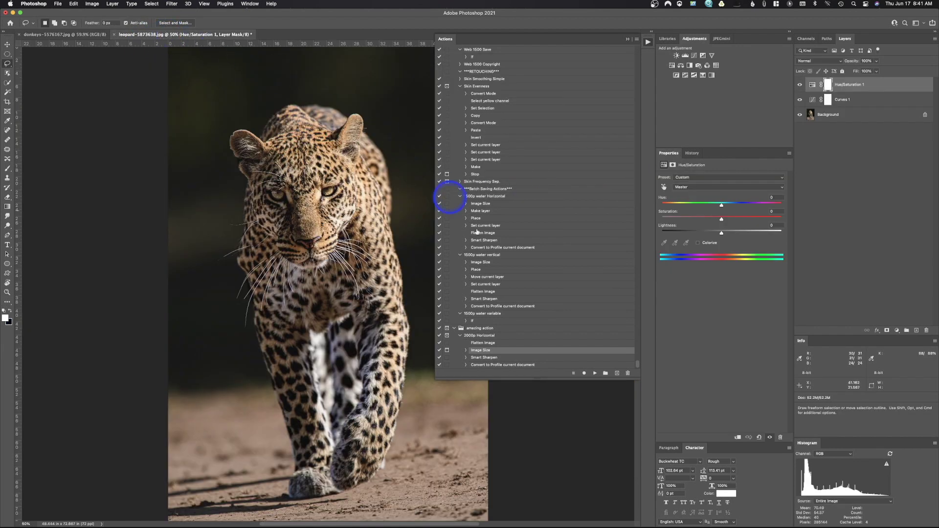
click(480, 335)
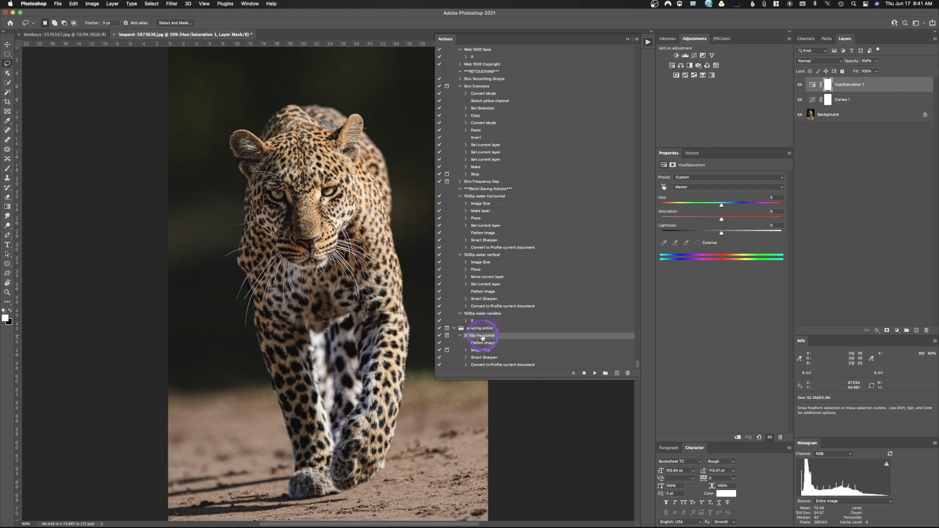
click(617, 373)
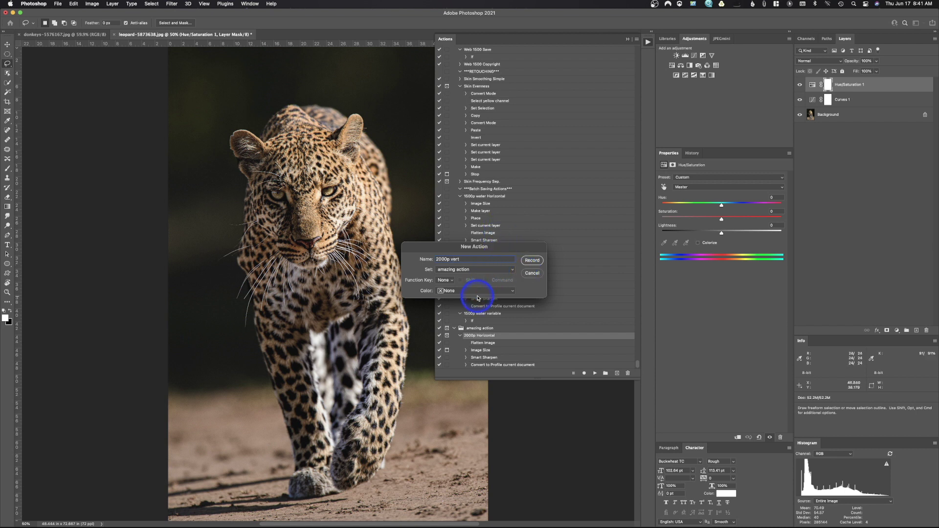
click(533, 260)
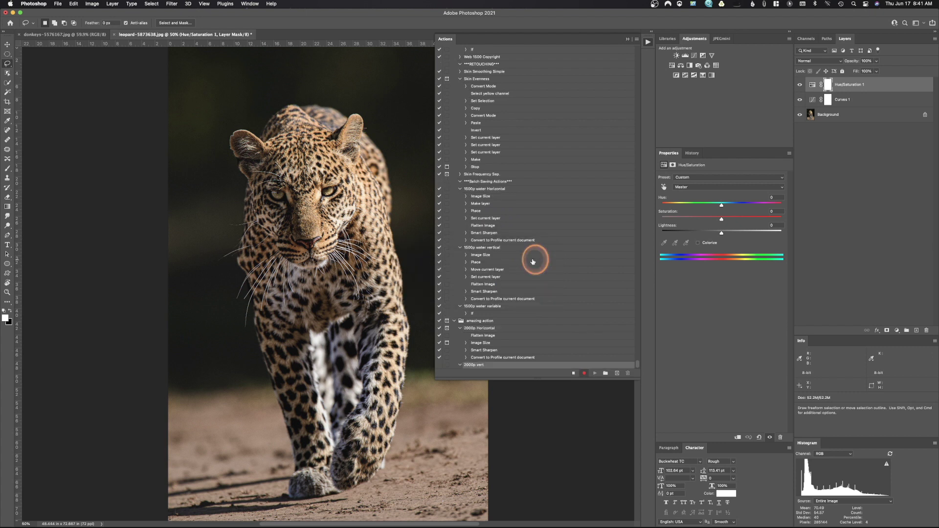
Step: Flatten the leopard and resize it to 2000 px tall (1333 × 2000)
click(113, 4)
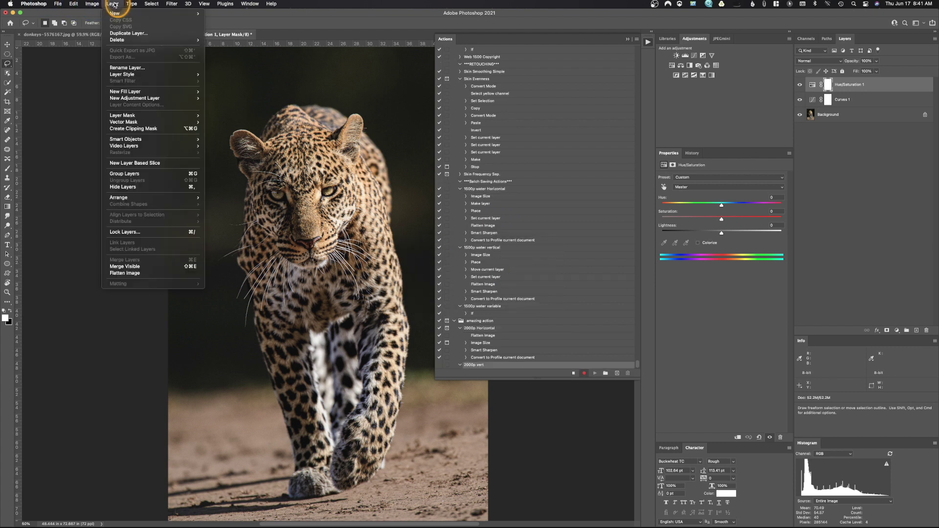
click(148, 274)
click(92, 4)
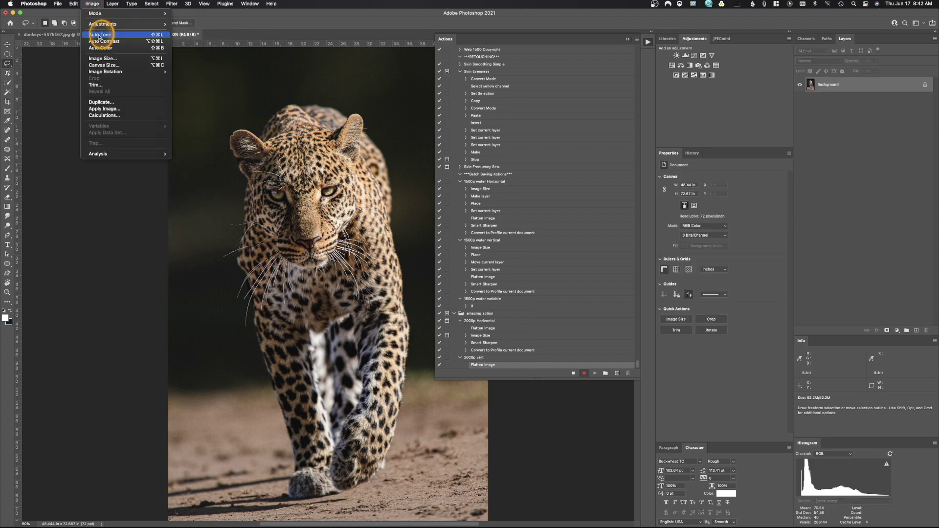
click(100, 59)
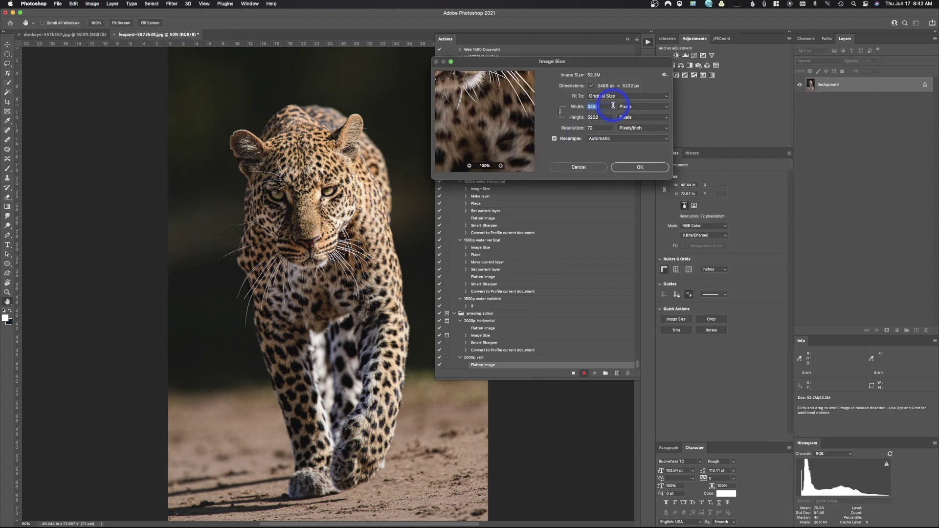
key(Tab)
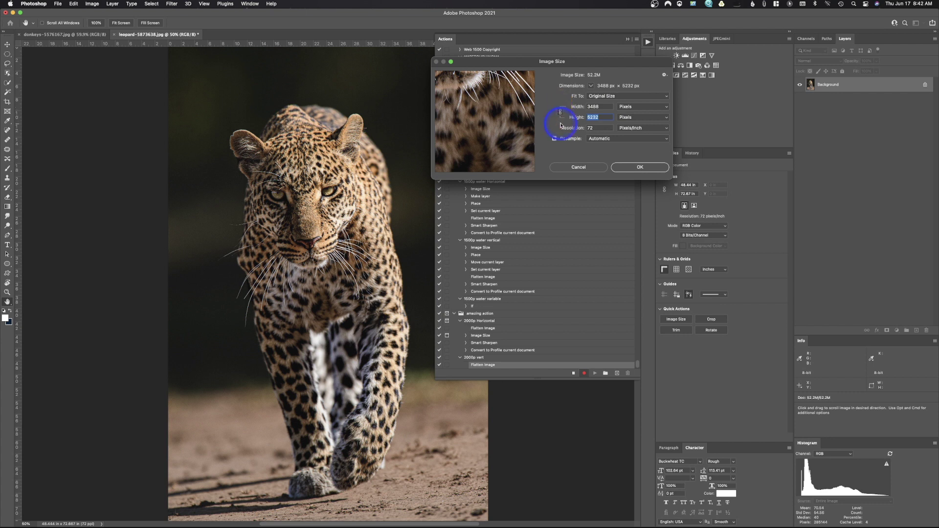
text(2000)
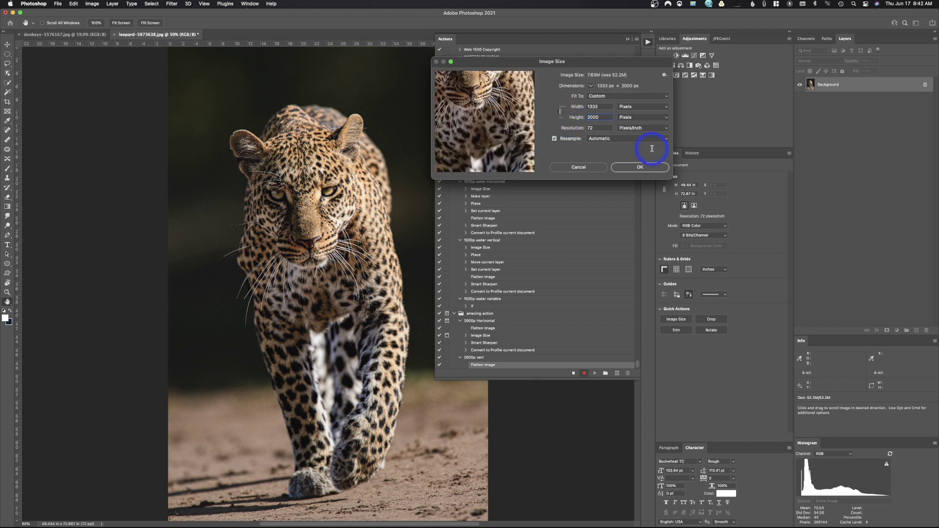
click(640, 167)
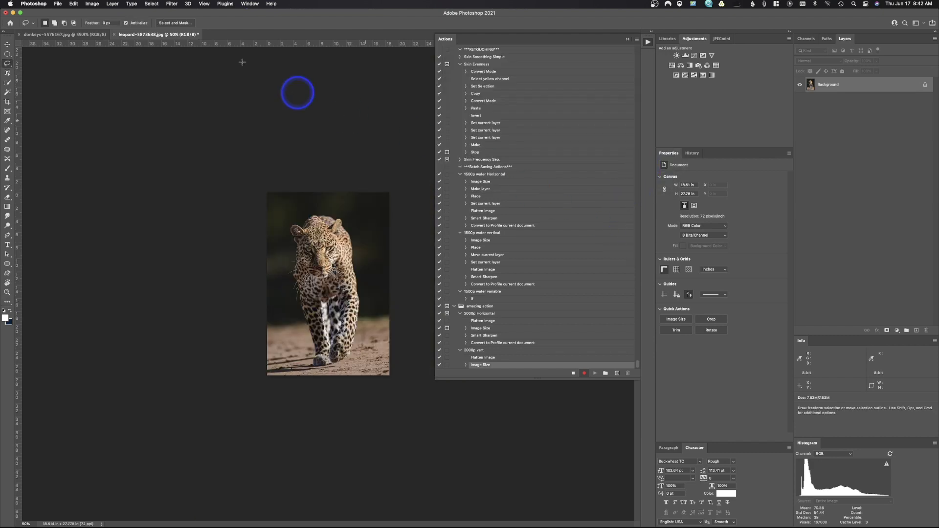
Step: Apply Smart Sharpen and convert the leopard to the sRGB profile
click(167, 5)
click(177, 14)
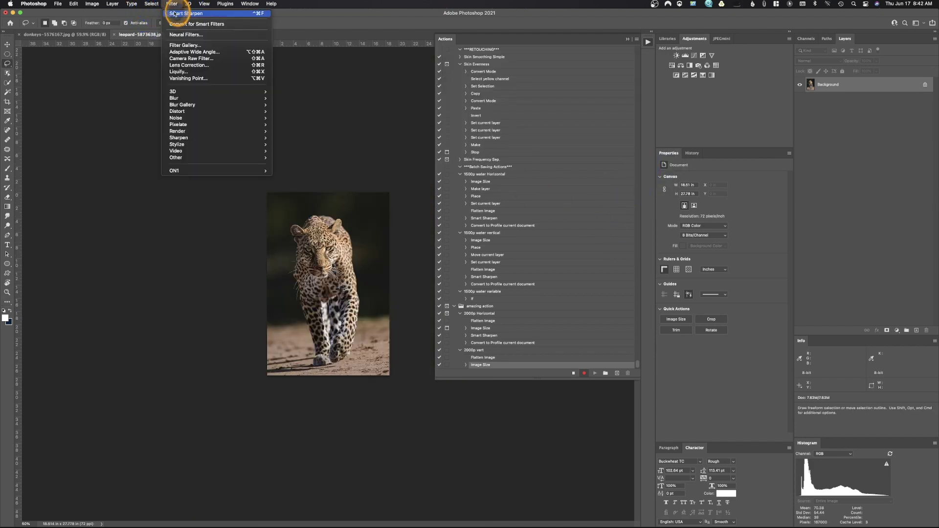
click(79, 4)
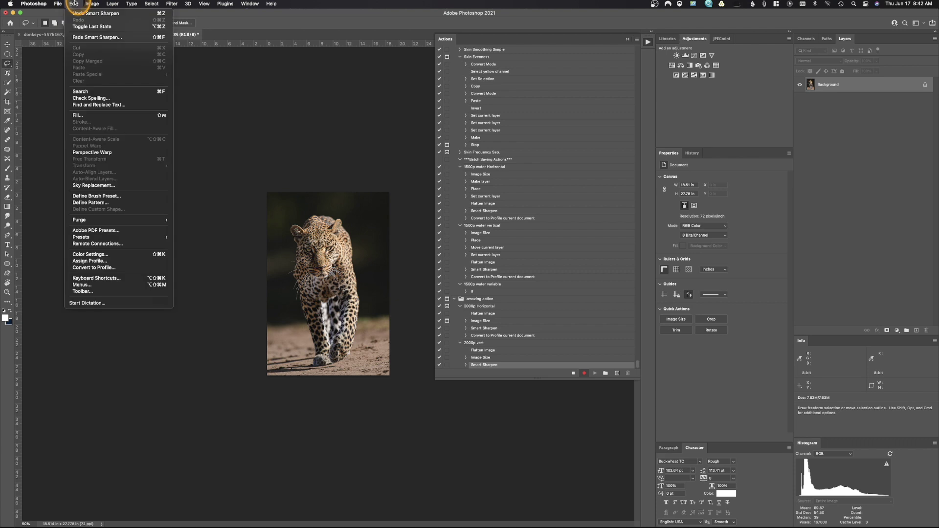
click(121, 269)
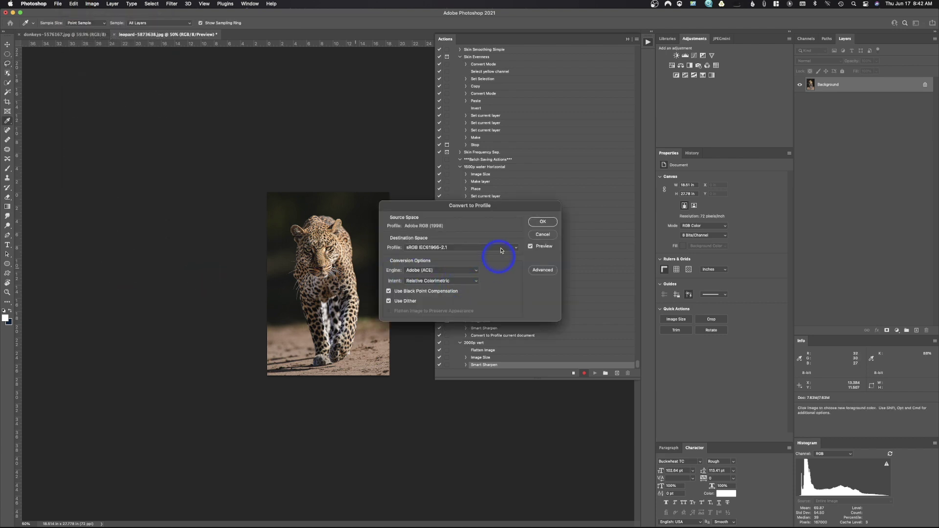
click(543, 221)
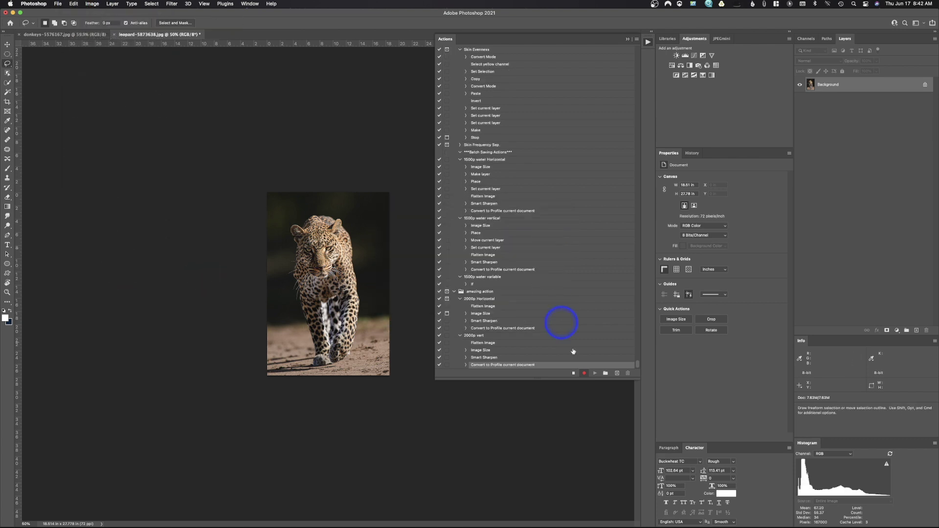
Step: Stop recording, remove the Image Size pause from 2000p Horizontal, and revert the leopard
click(574, 372)
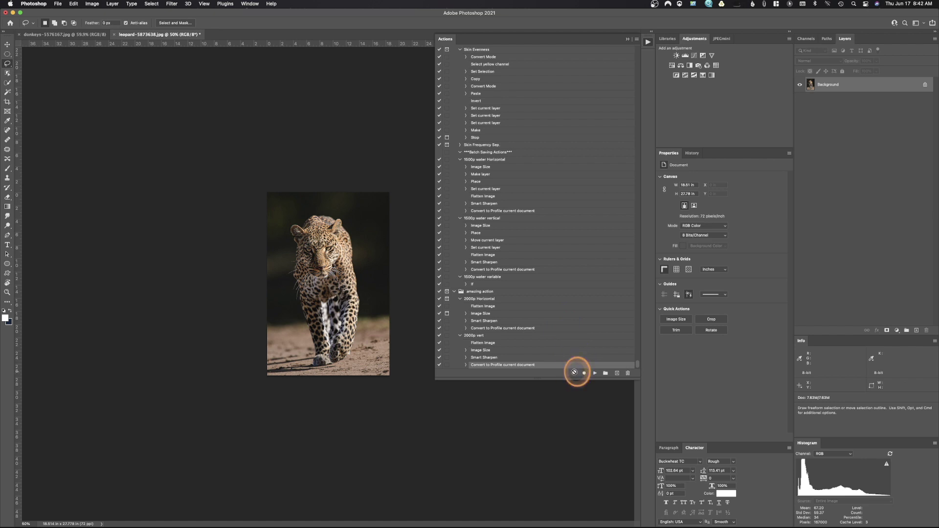
click(447, 314)
click(45, 4)
click(57, 3)
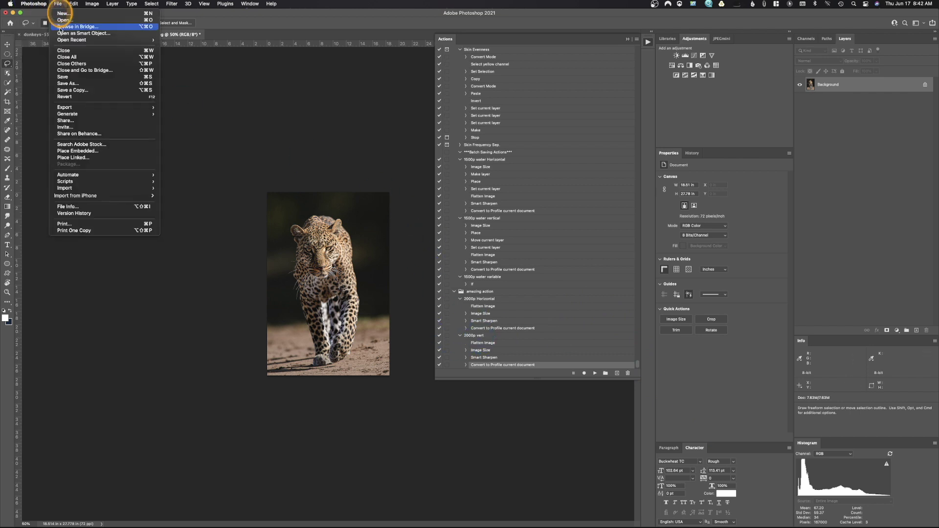
click(73, 97)
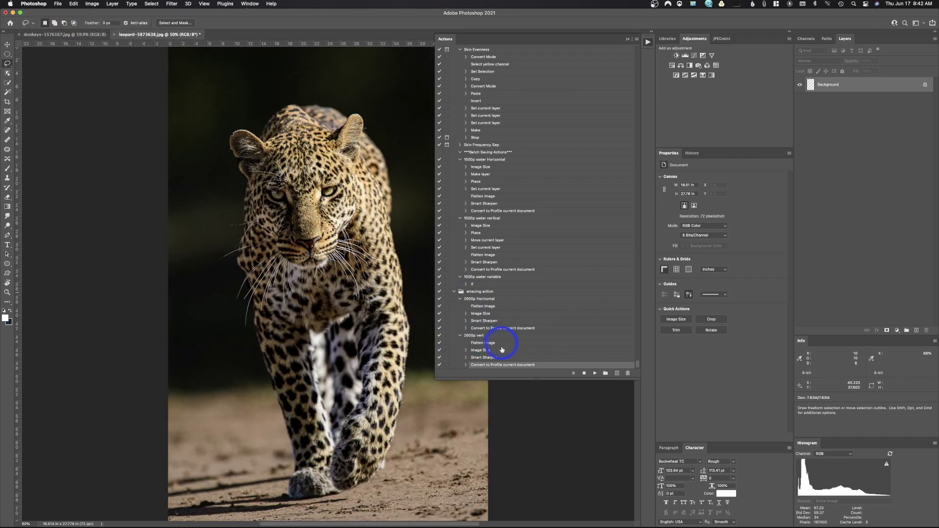
Step: Play 2000p vert on the leopard, then revert it to its full-size original
click(485, 335)
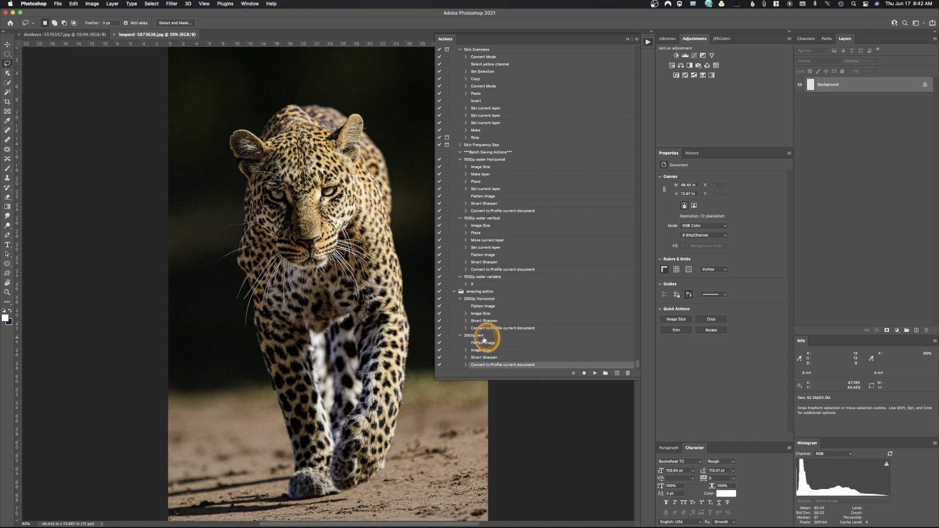
click(594, 374)
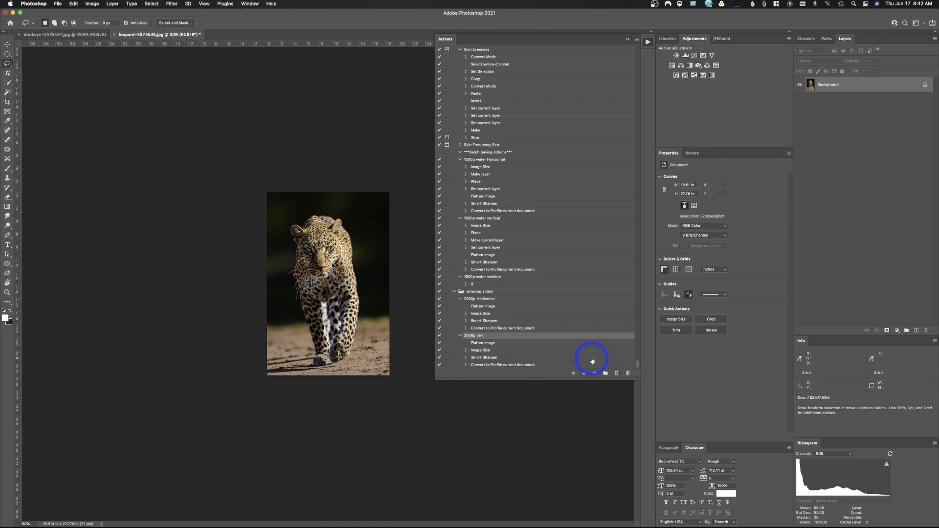
click(59, 4)
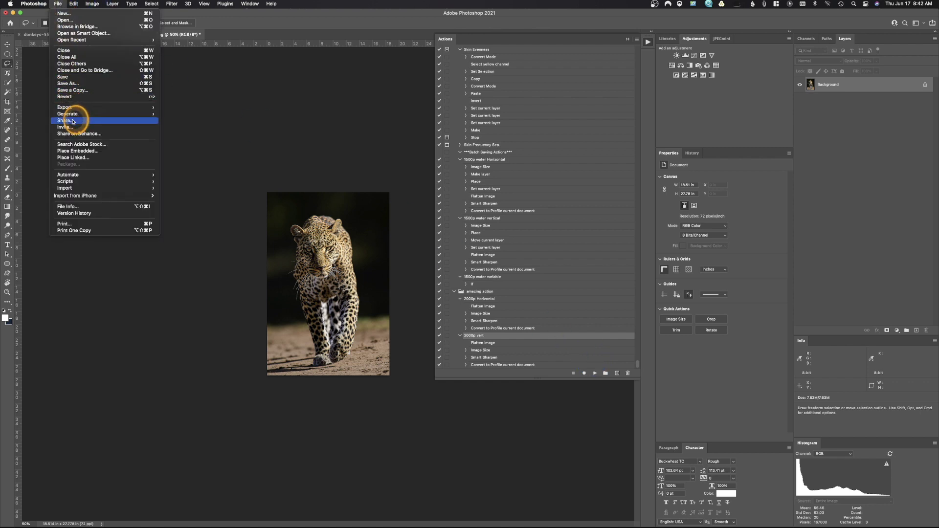
click(75, 98)
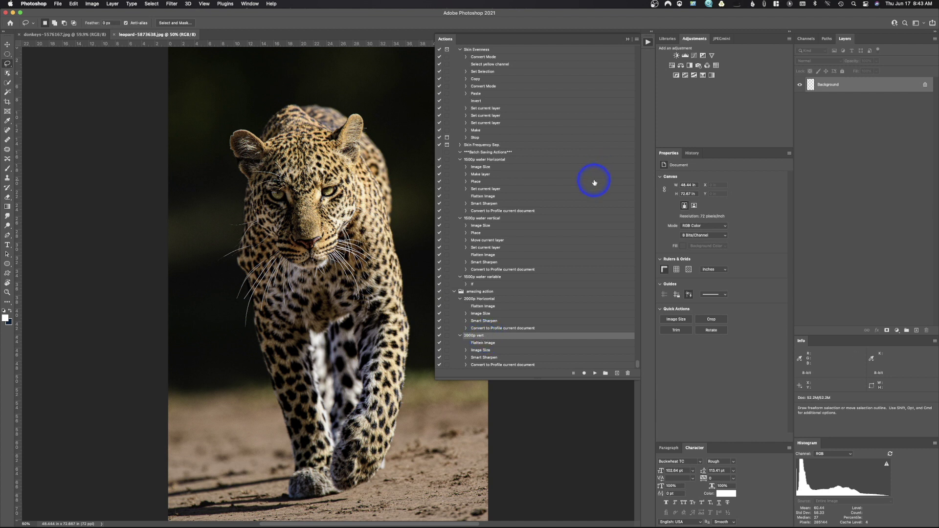
click(637, 40)
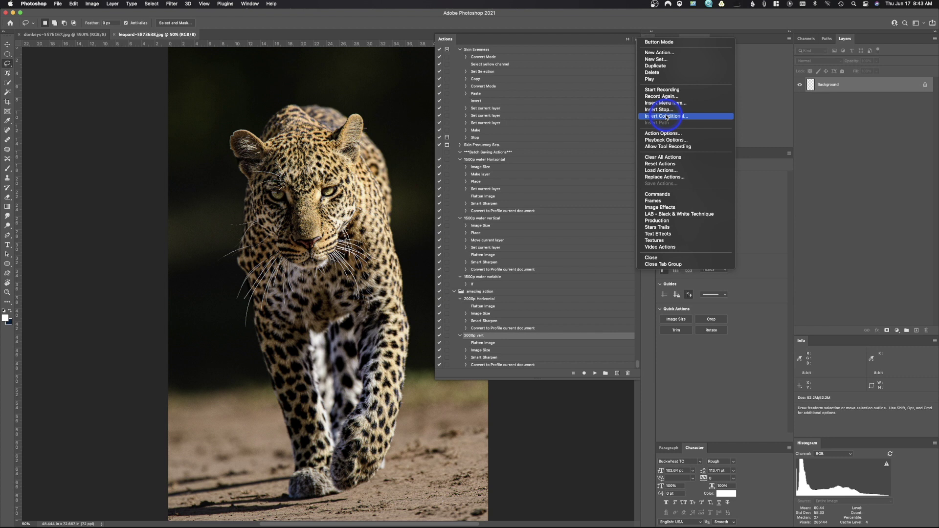
click(576, 42)
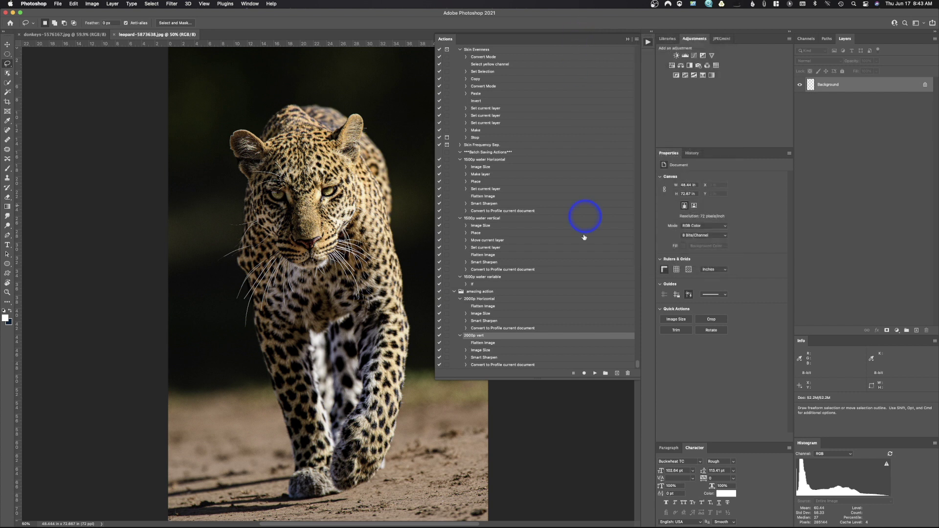
Step: Create the action '2000pHor/vert' in amazing action and start recording
click(617, 373)
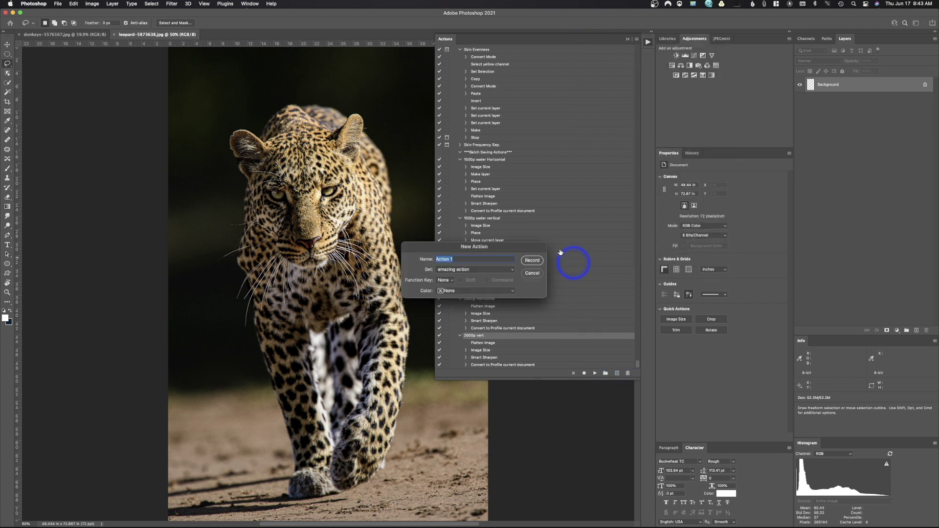
key(BackSpace)
text(2000pHor/vert)
click(535, 260)
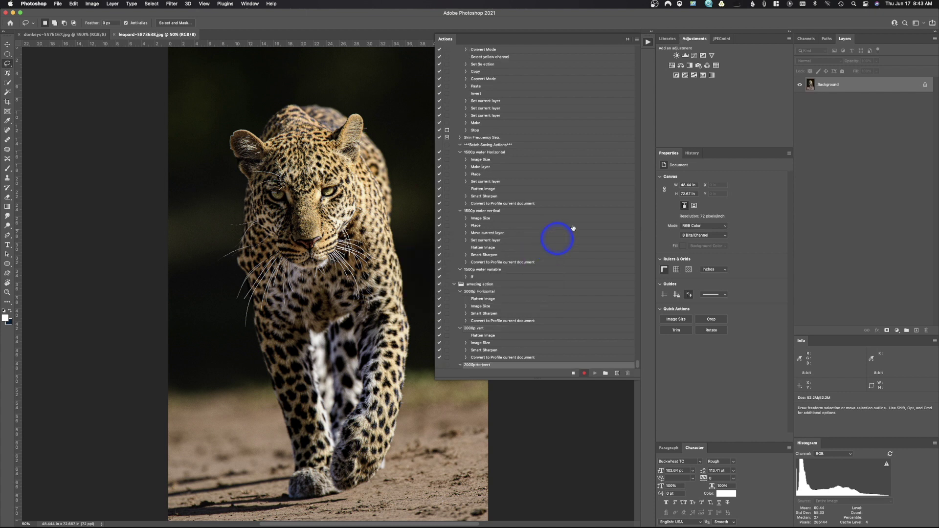
Step: Insert a conditional that plays 2000p Horizontal if landscape, else 2000p vert, then stop recording
click(636, 41)
click(668, 117)
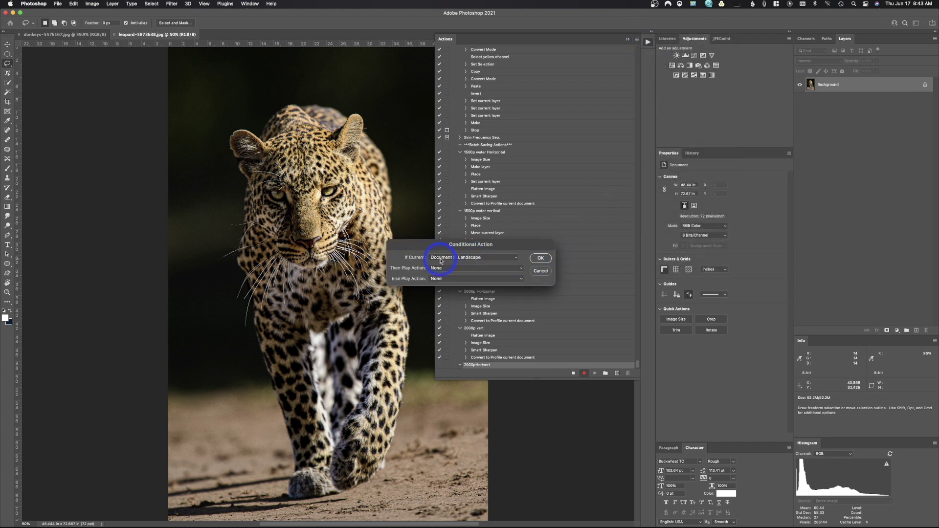
click(463, 268)
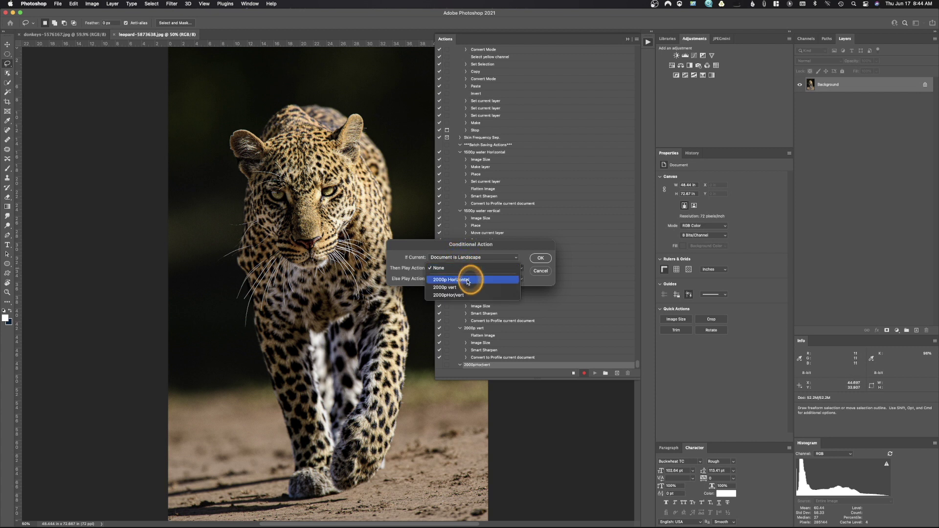
click(467, 281)
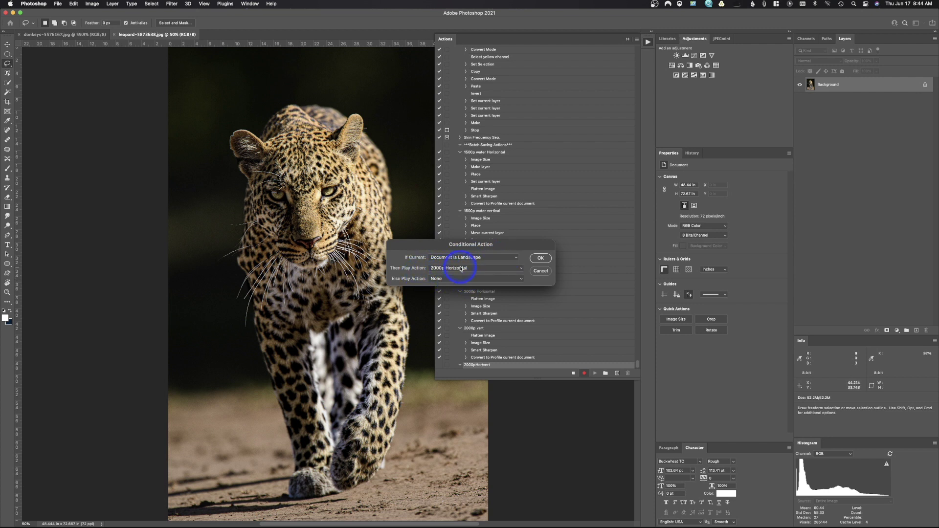
click(439, 280)
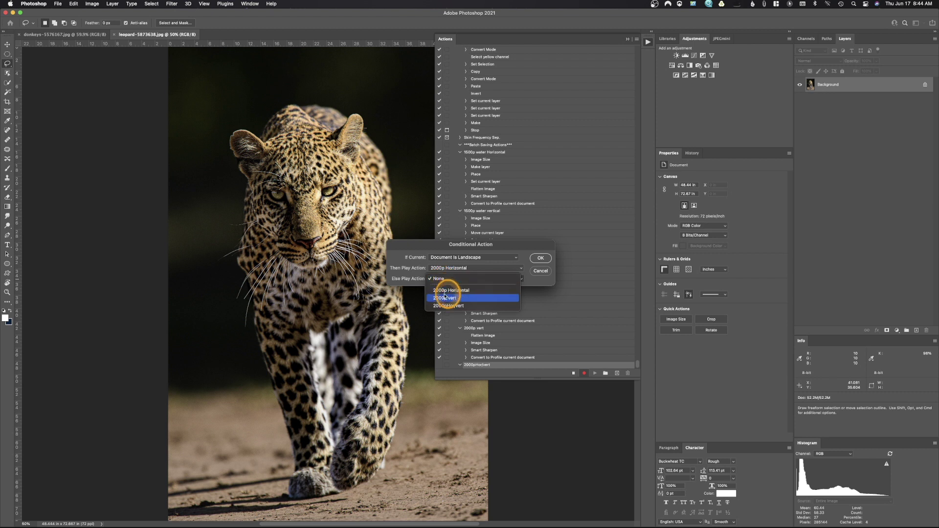
click(445, 297)
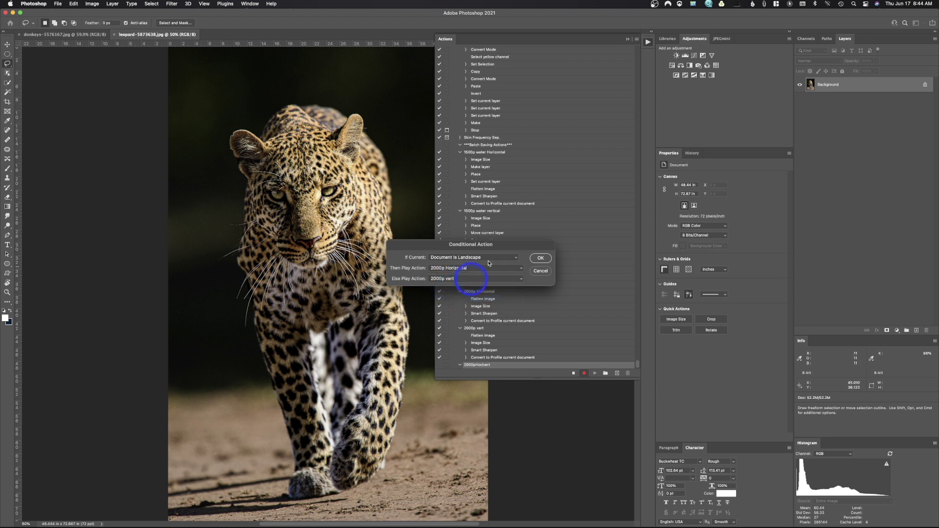
click(541, 258)
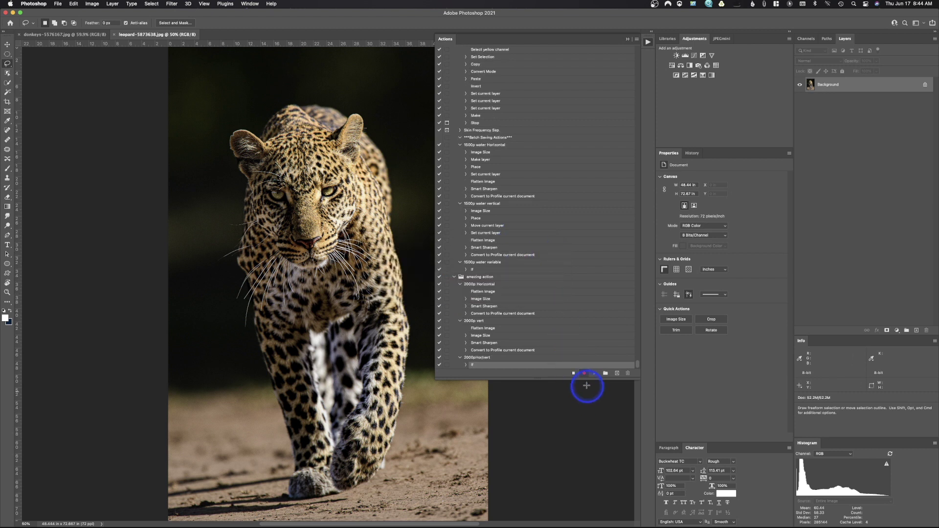
click(573, 373)
click(511, 358)
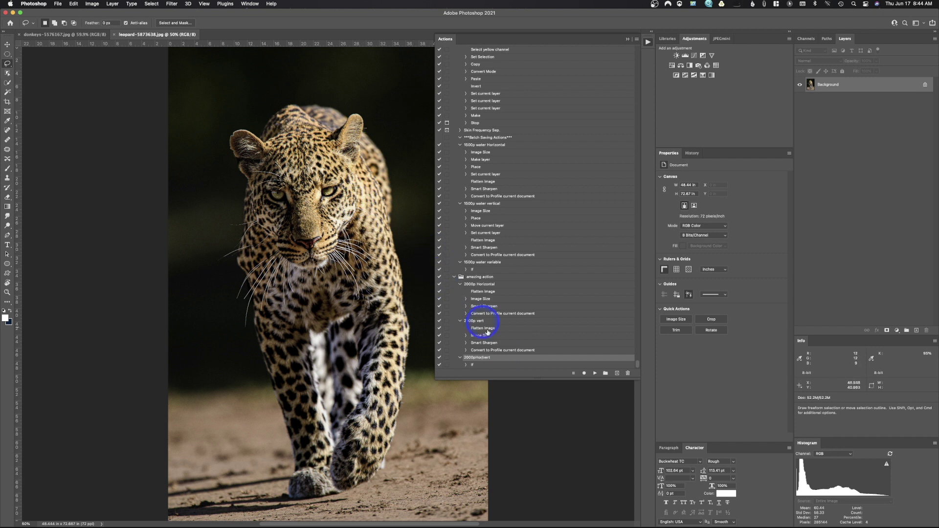
Step: Run 2000pHor/vert on the leopard and confirm its size is 1333 × 2000 px
click(595, 373)
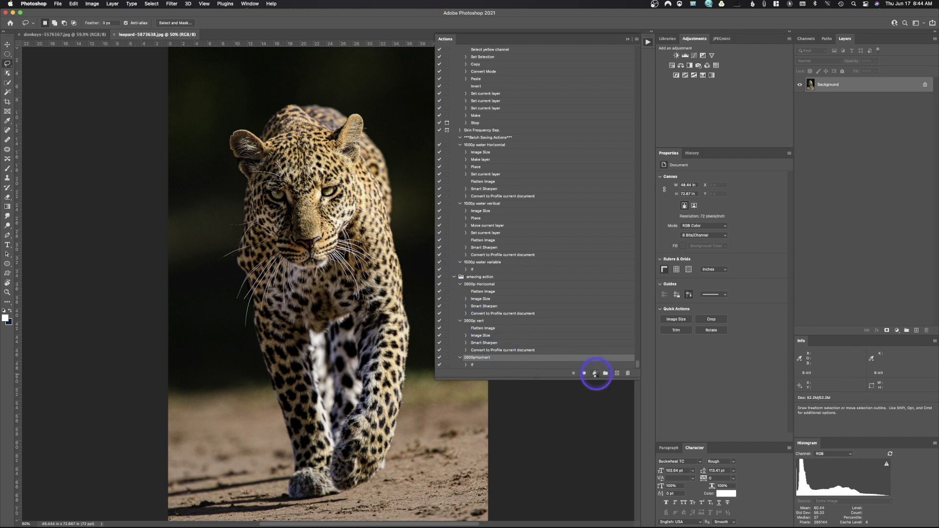
click(92, 4)
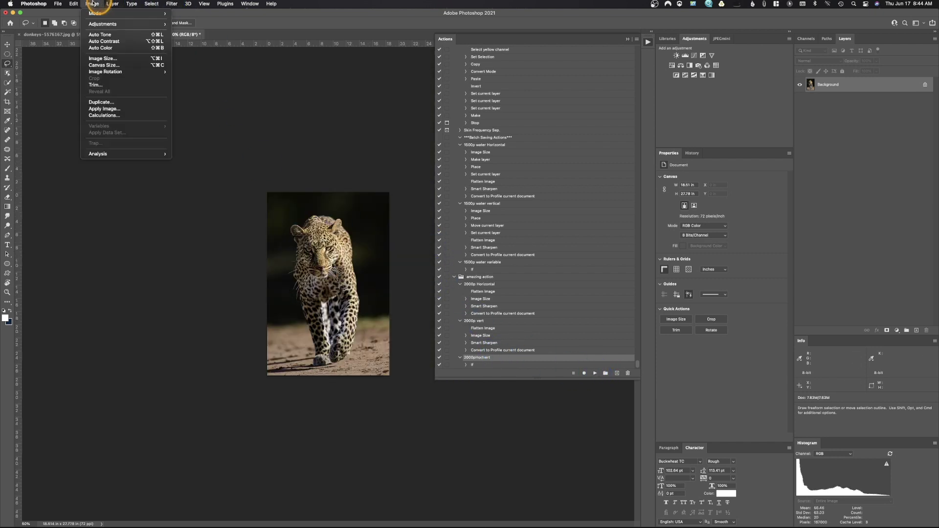
click(107, 60)
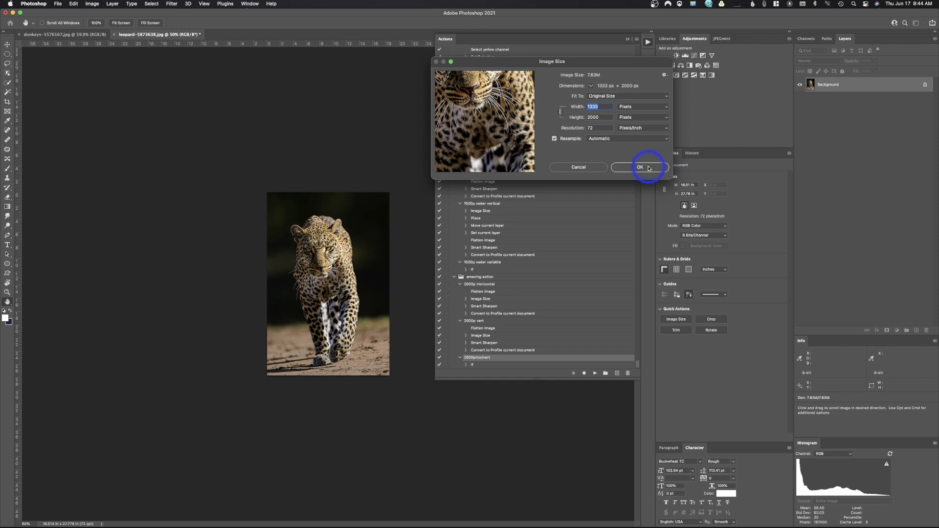
click(648, 168)
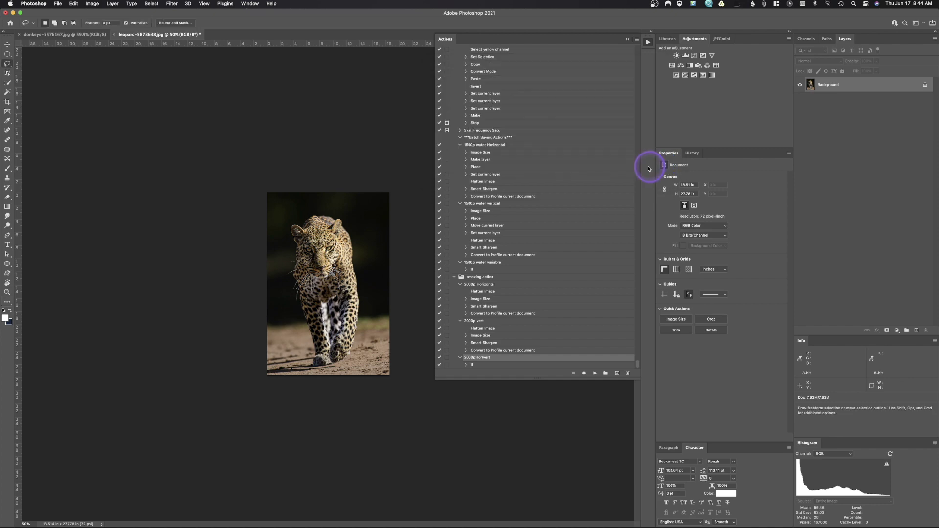
Step: Run 2000pHor/vert on the donkeys photo and confirm its size is 2000 × 1336 px
click(73, 35)
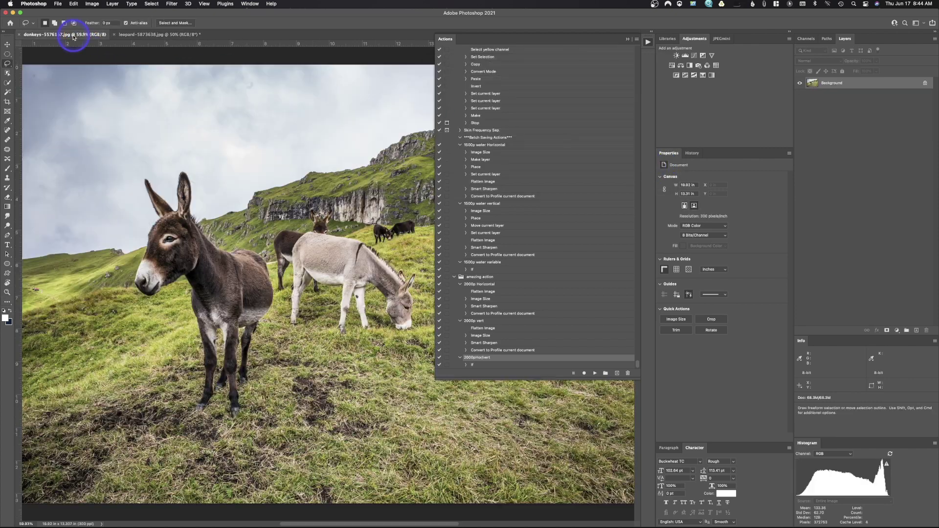
click(594, 372)
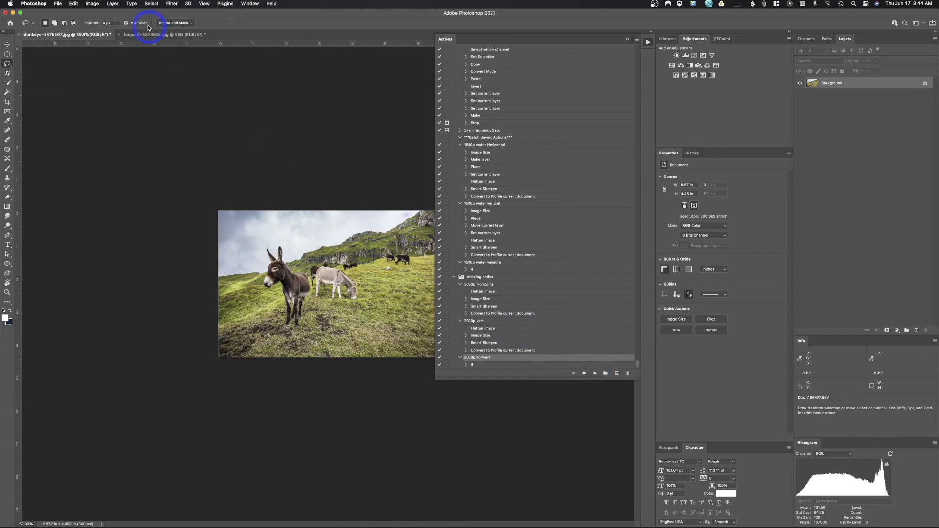
click(92, 3)
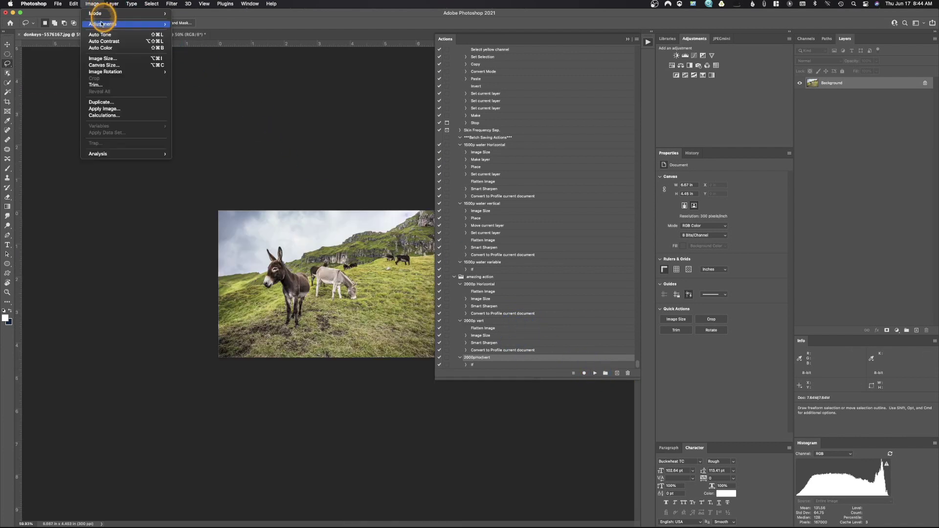
click(111, 59)
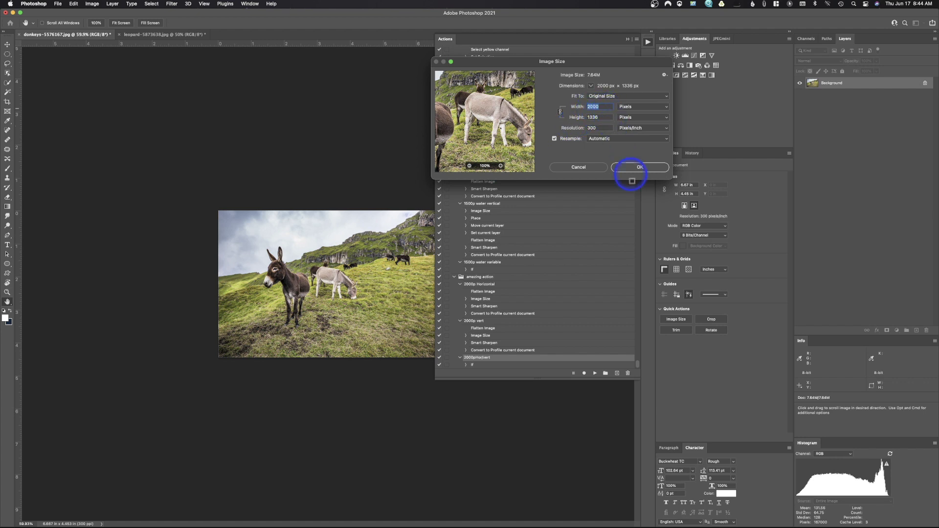
click(636, 167)
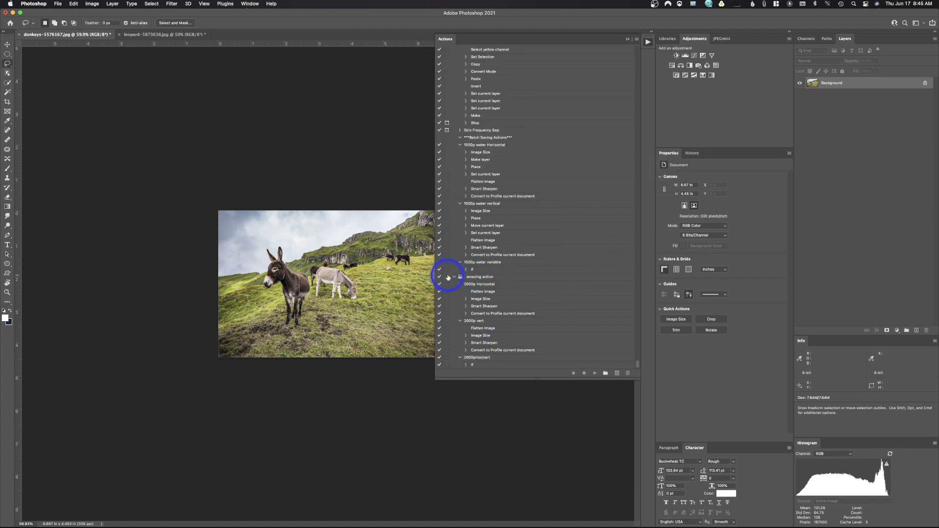
click(474, 277)
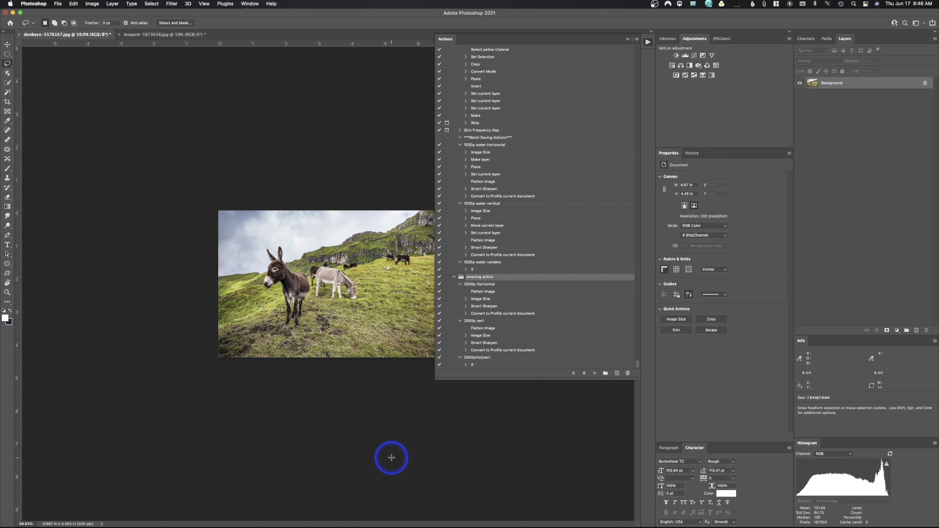
Step: Revert the donkeys photo to its original size (F12) and select the Batch Saving Actions group
key(F12)
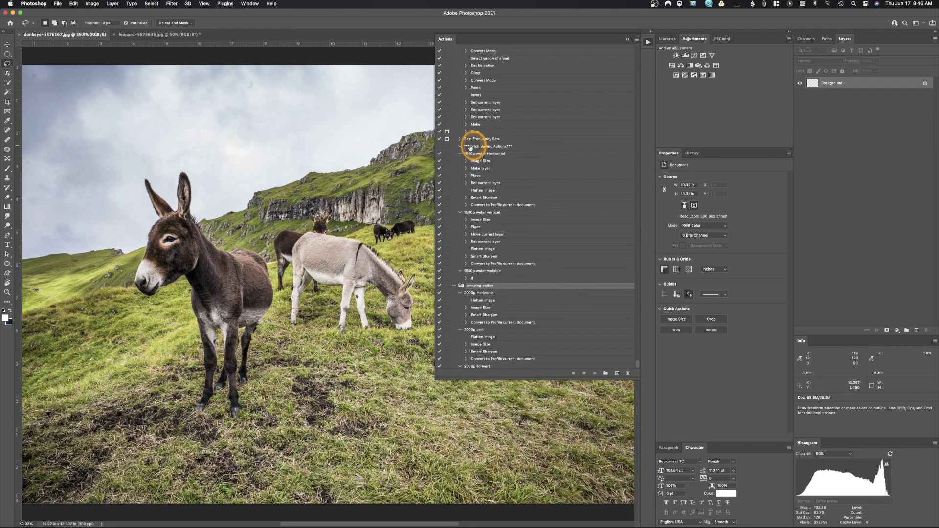
click(494, 146)
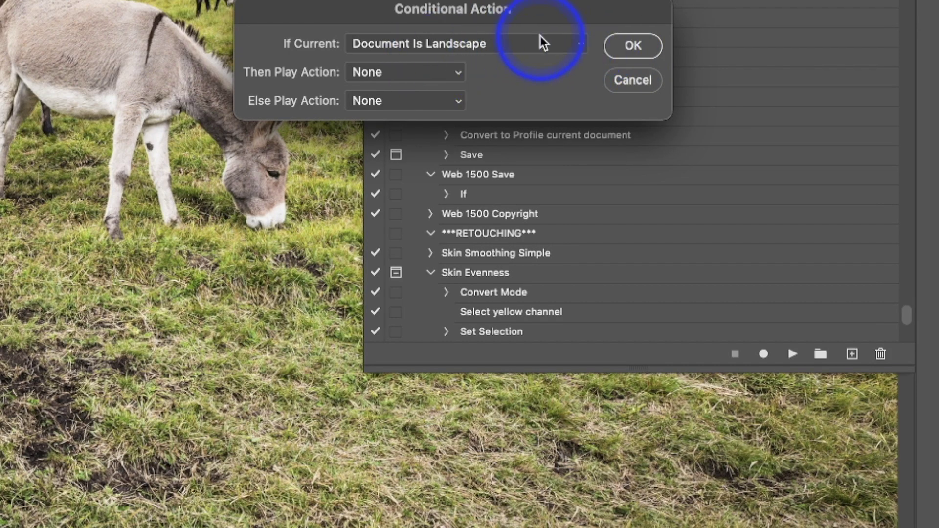
click(420, 47)
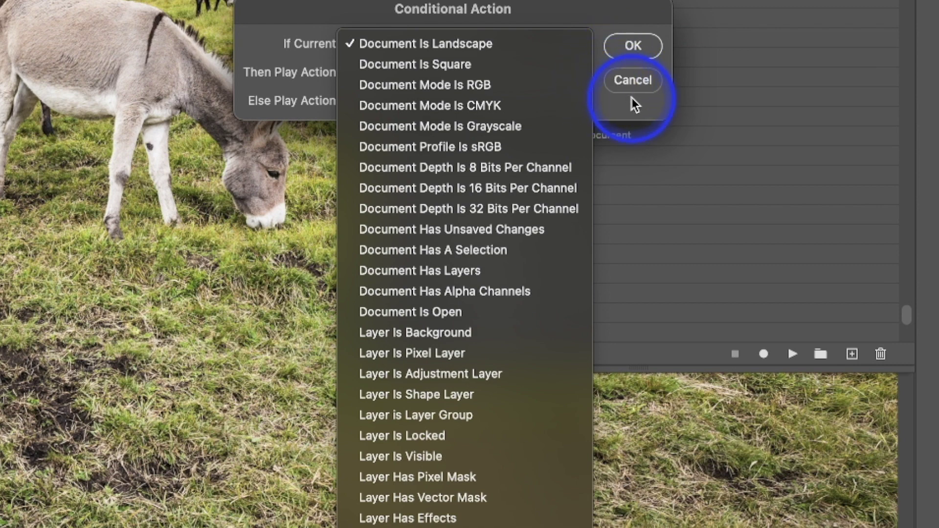
click(650, 103)
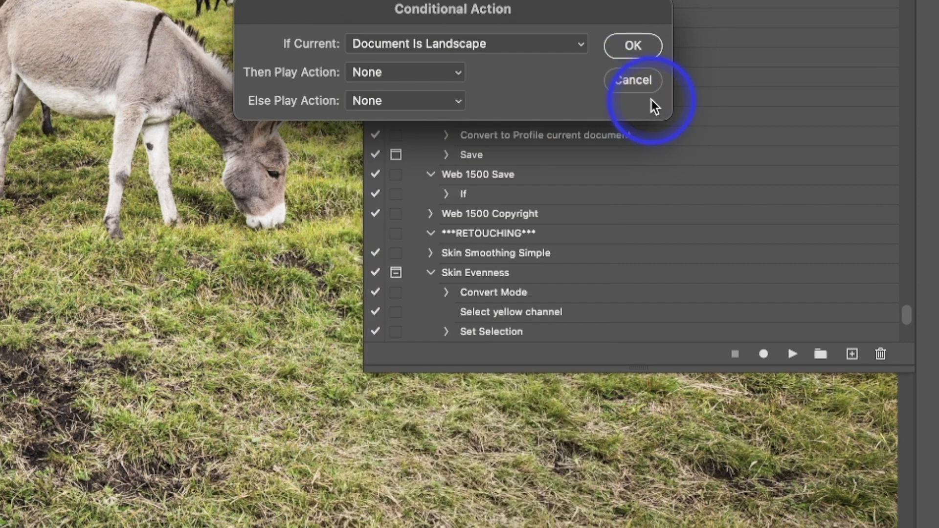